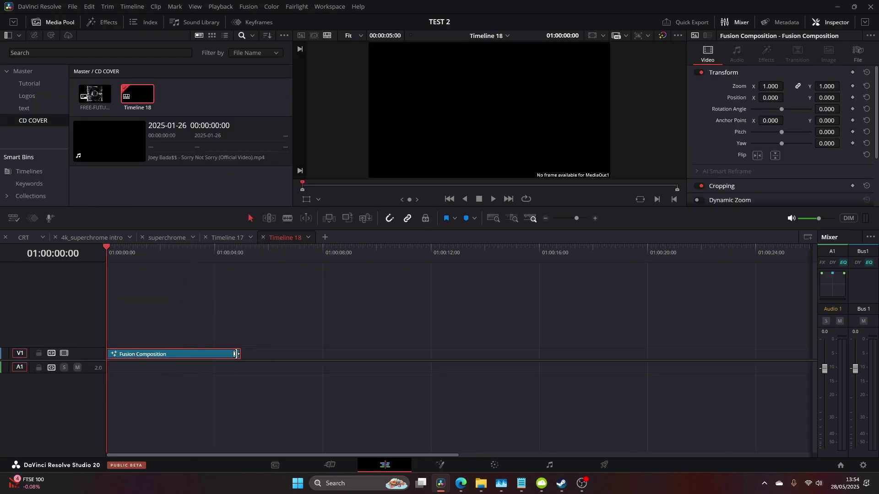
Step: Stretch the Fusion Composition clip on the Edit timeline from 5 to about 8 seconds
drag(235, 354, 327, 355)
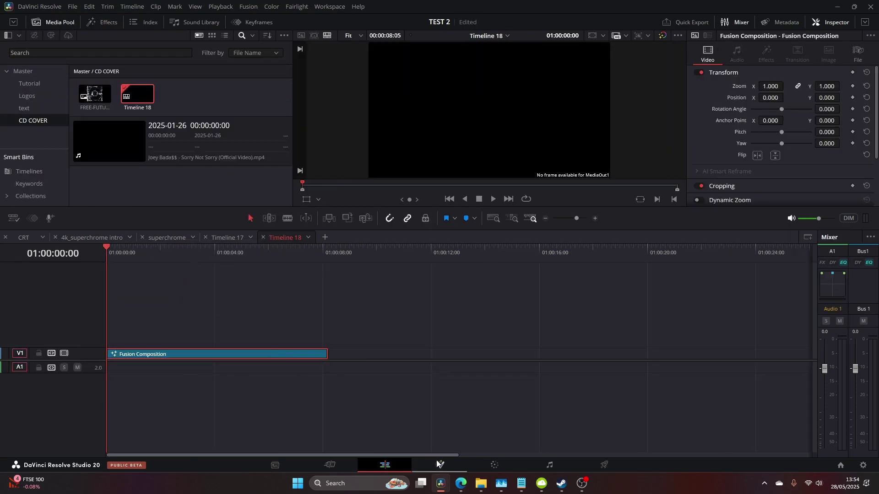
Step: On the Fusion page, add a Background1 node and wire its output into MediaOut1
key(shift+5)
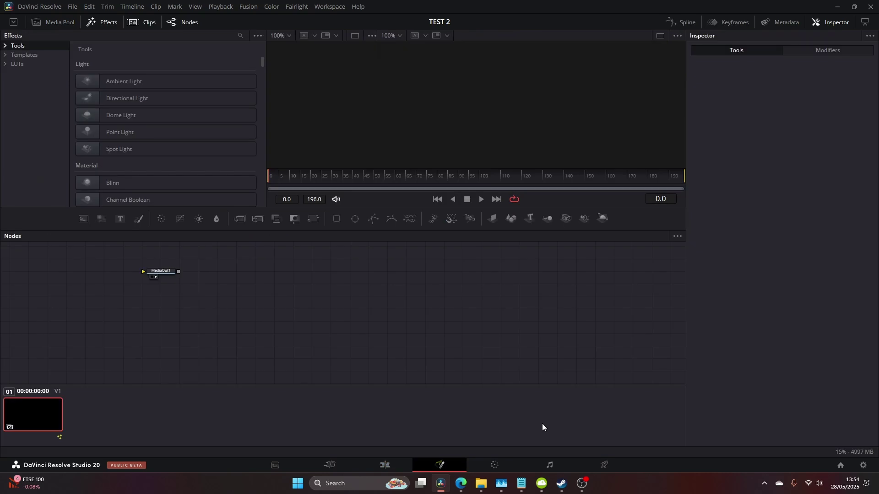
drag(156, 273, 406, 309)
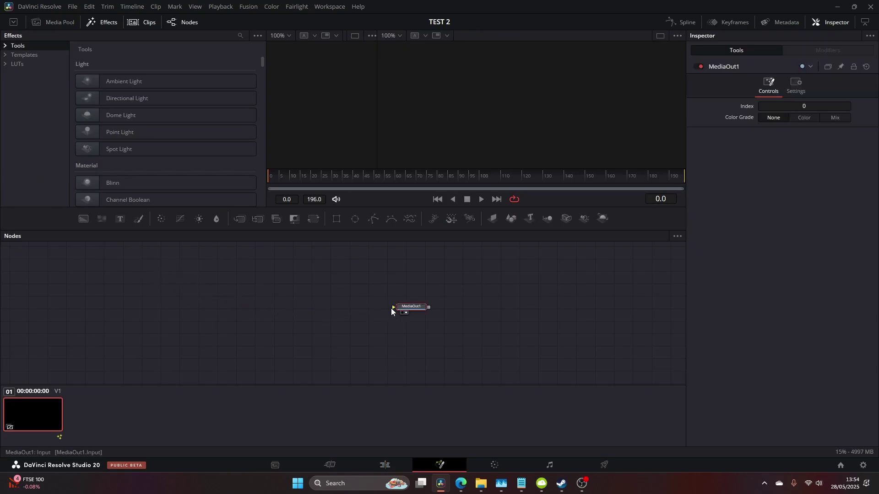
drag(99, 204, 95, 252)
drag(135, 314, 394, 307)
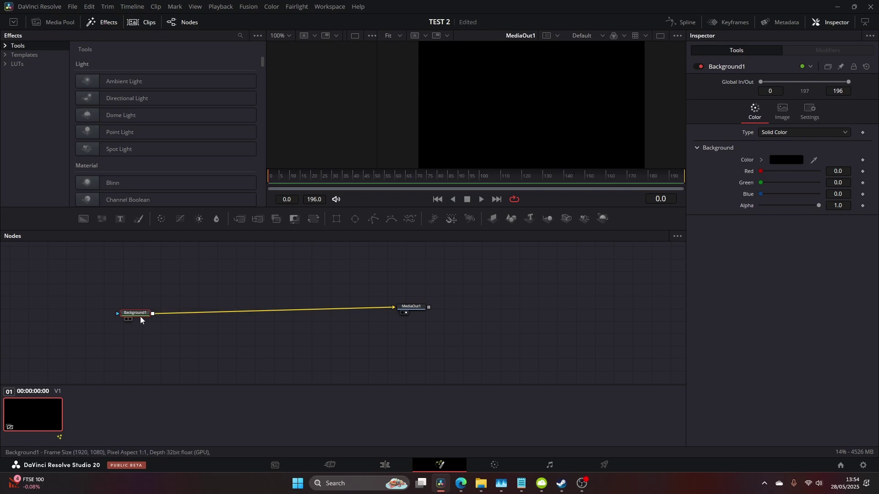
drag(140, 317, 125, 312)
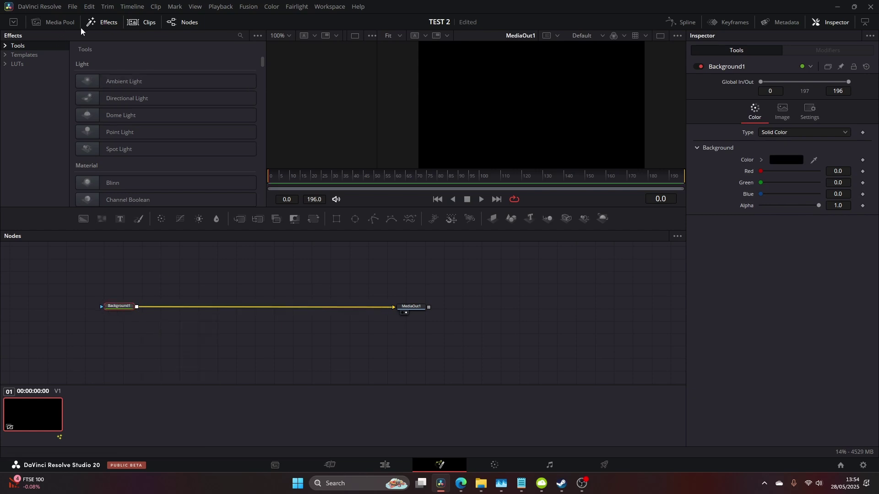
click(52, 22)
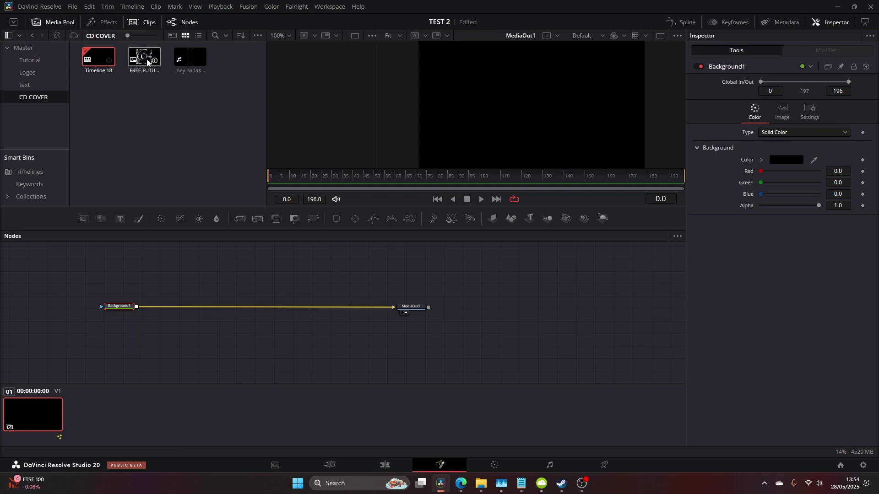
Step: Bring the CD cover clip in as MediaIn1, merged over Background1 through Merge1, and arrange the nodes
drag(145, 58, 263, 306)
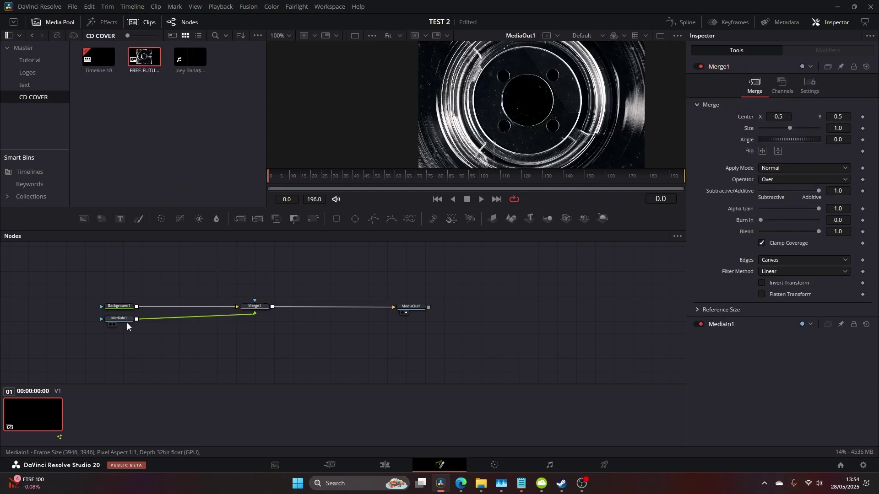
drag(124, 319, 264, 266)
click(251, 266)
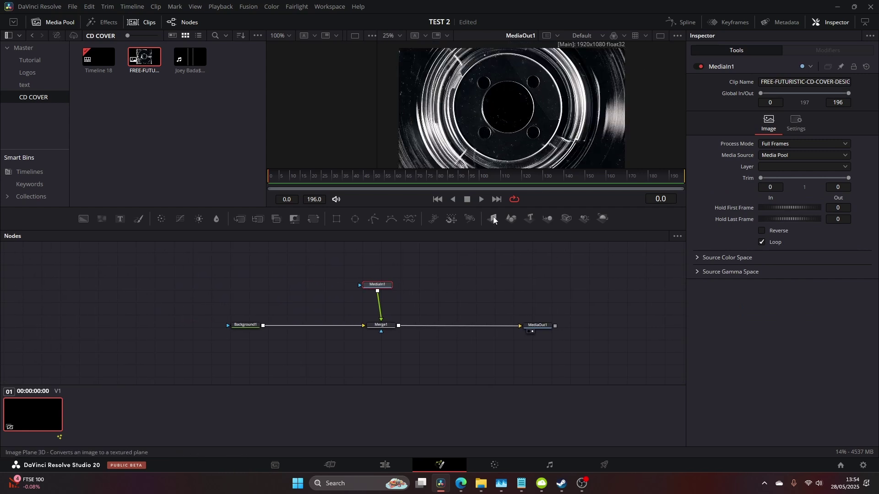
drag(248, 325, 228, 322)
click(372, 285)
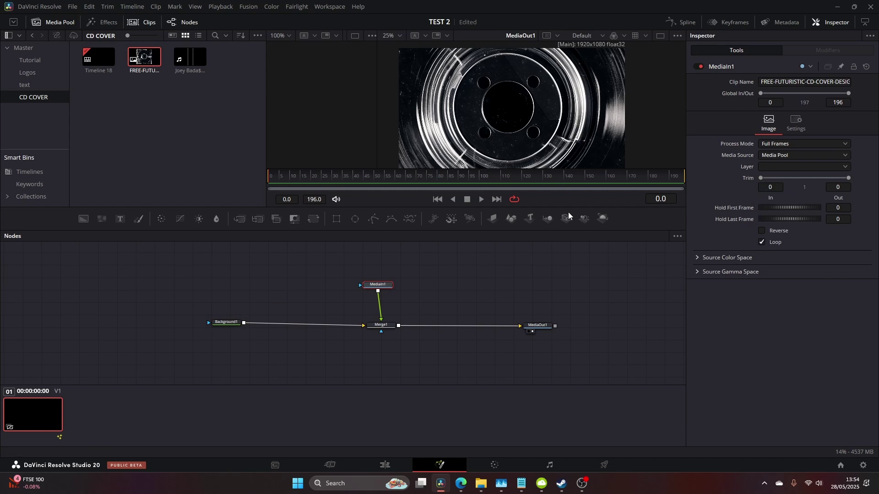
click(383, 325)
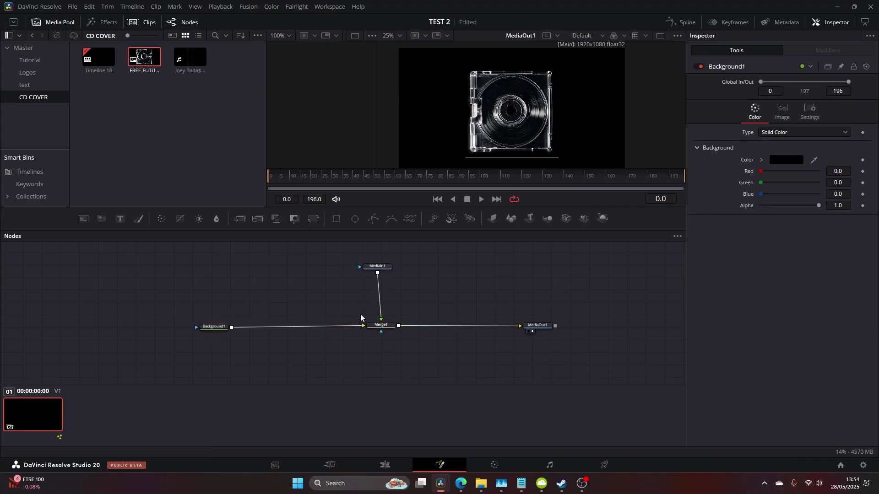
key(shift+space)
Step: Add an sRender node to the graph through the quick tool search
text(sr)
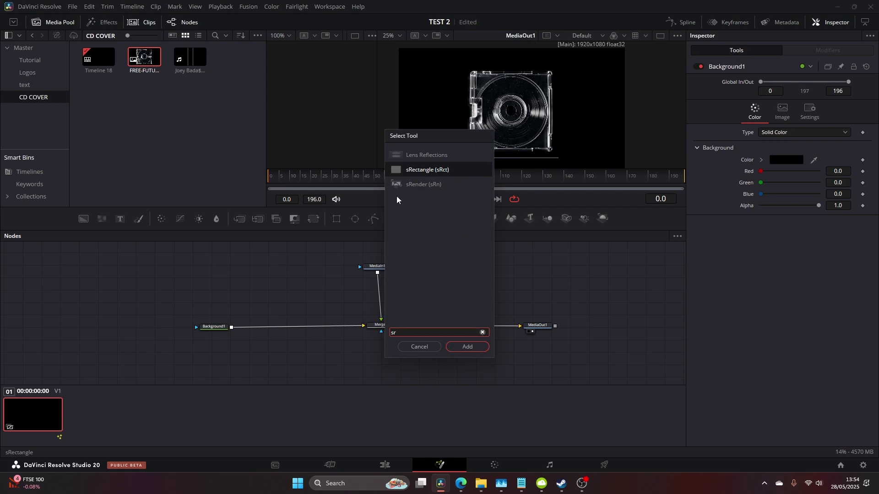
click(410, 185)
click(462, 347)
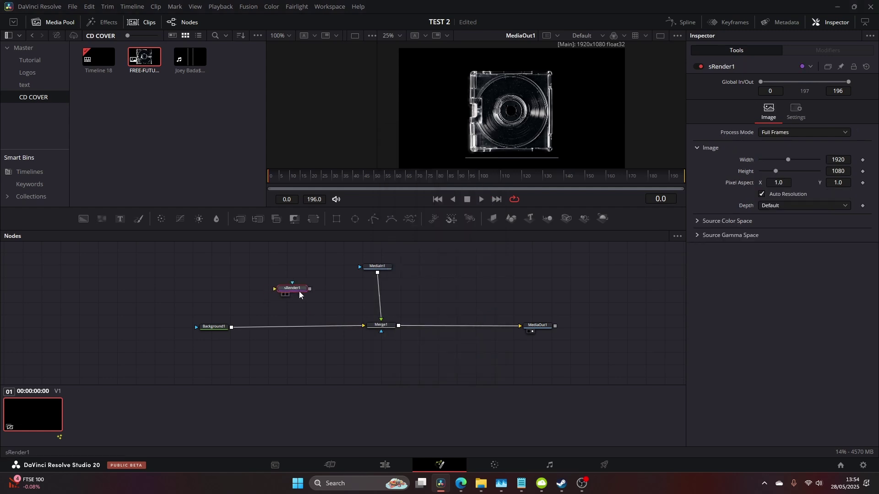
Step: Add an sEllipse node and connect it into sRender1 to render a white circle
key(shift+space)
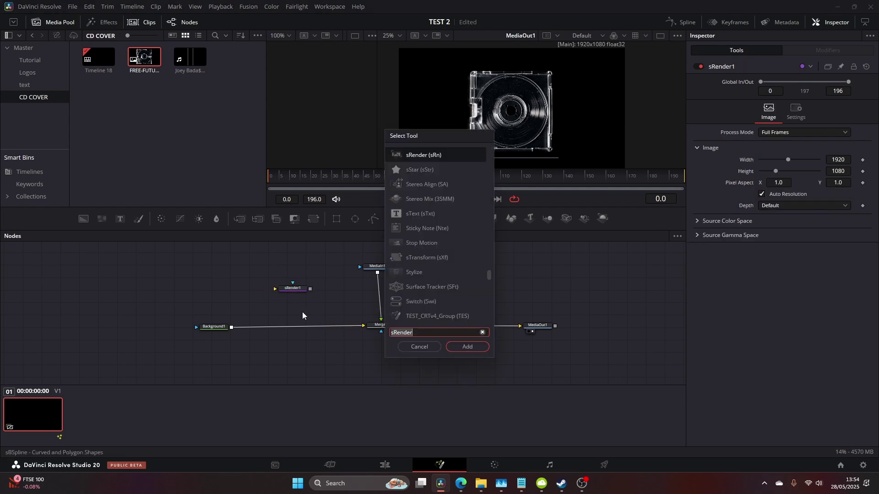
text(shape)
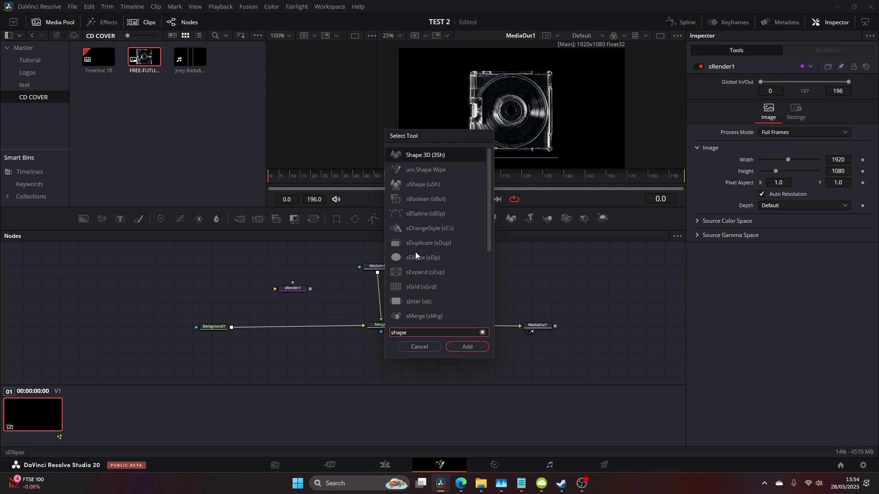
click(416, 258)
click(467, 348)
drag(277, 308, 324, 147)
click(277, 293)
drag(377, 133, 419, 137)
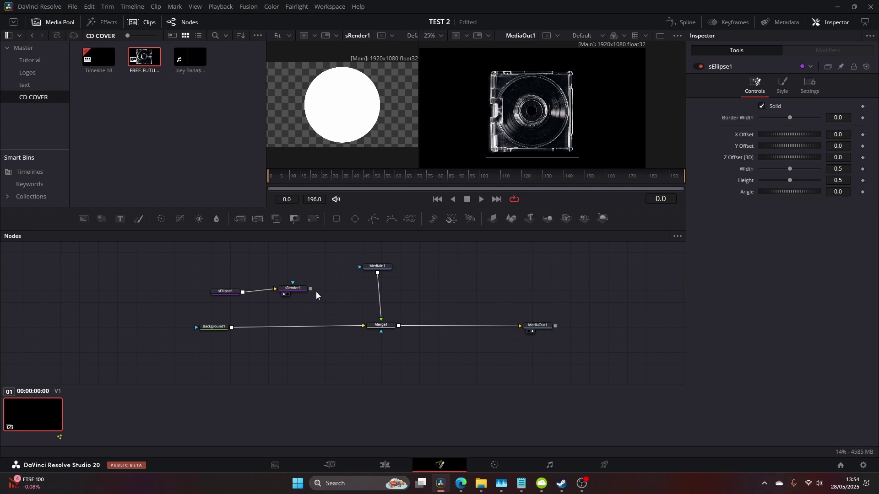
drag(297, 289, 325, 292)
drag(238, 220, 333, 323)
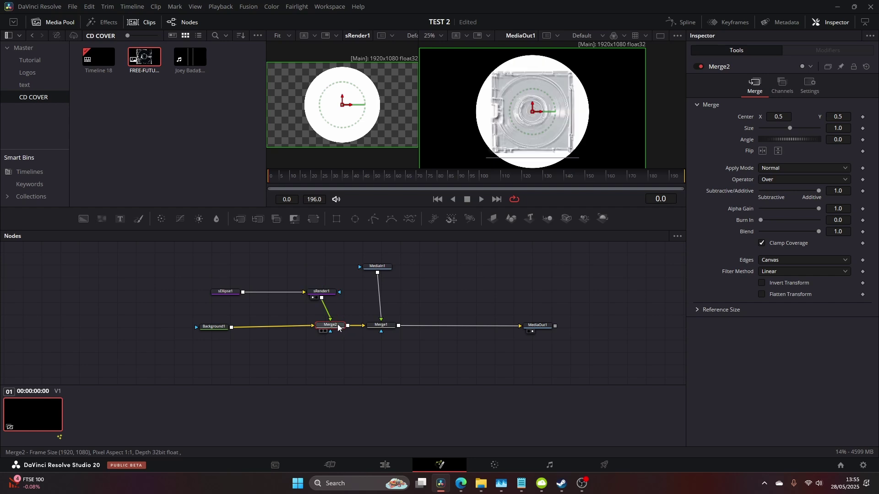
Step: Shrink Merge2's merged image to size 0.63 and shift sEllipse1 further left
scroll(524, 156, up, 2)
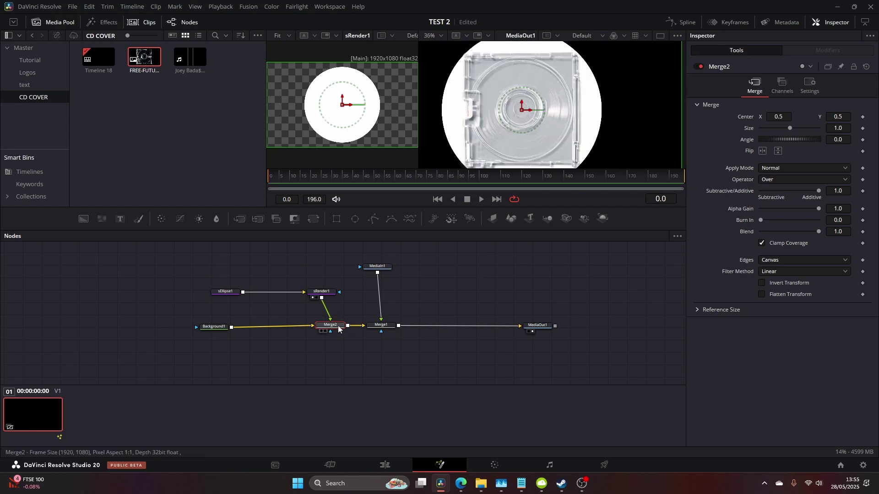
drag(789, 128, 778, 129)
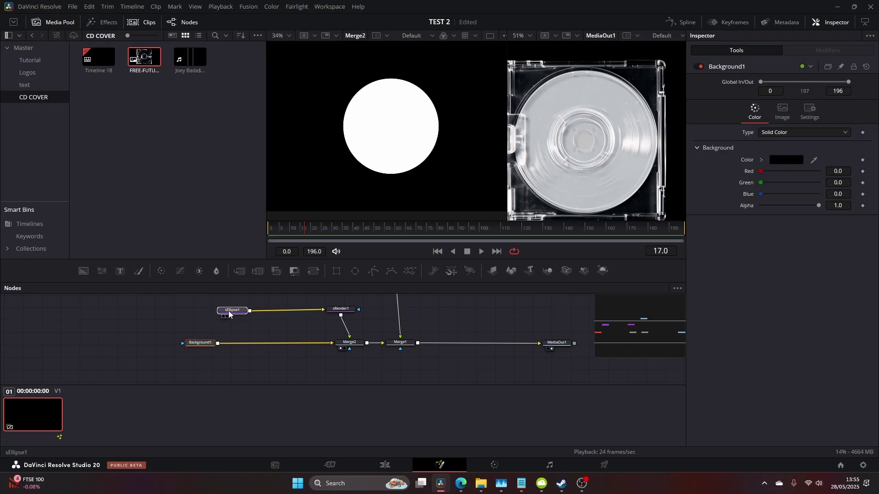
drag(233, 309, 214, 309)
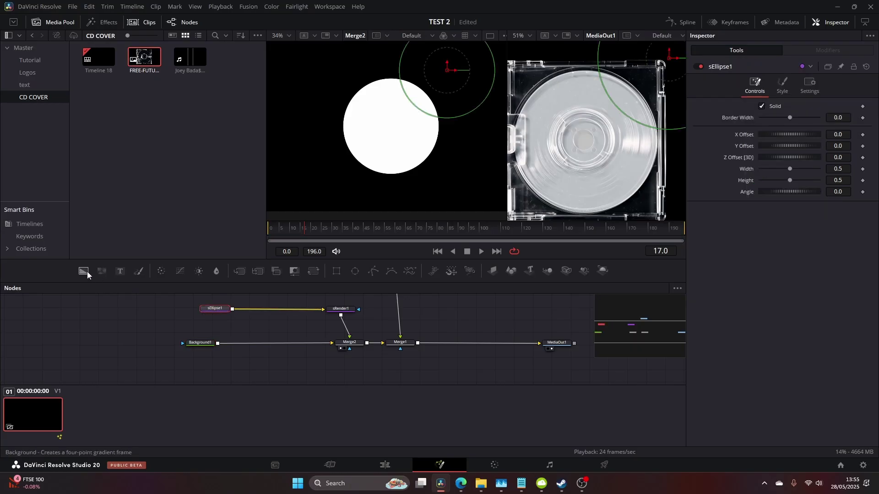
Step: Add Background2 and insert Merge3 after sRender1, wiring Background2 into it
drag(85, 271, 188, 324)
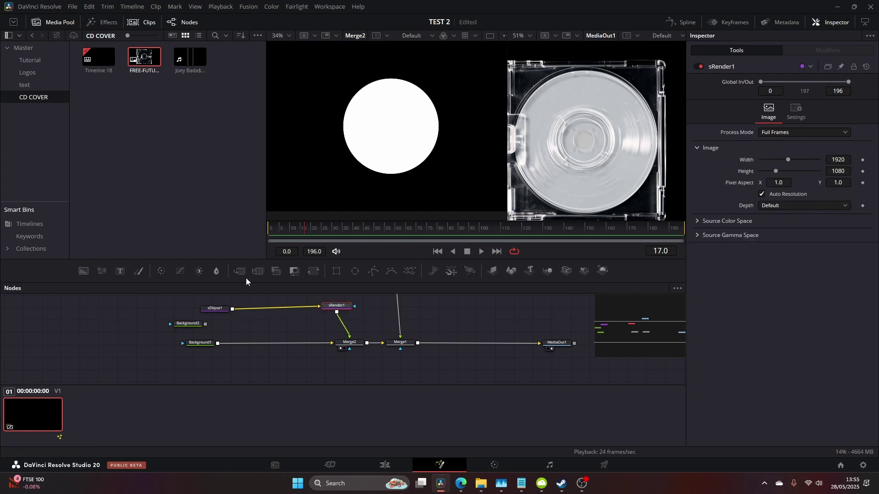
drag(245, 278, 342, 325)
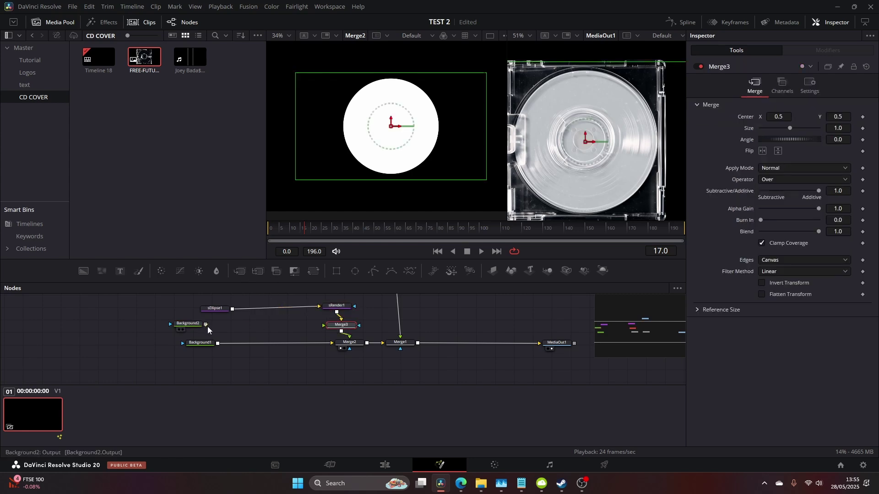
drag(205, 324, 342, 326)
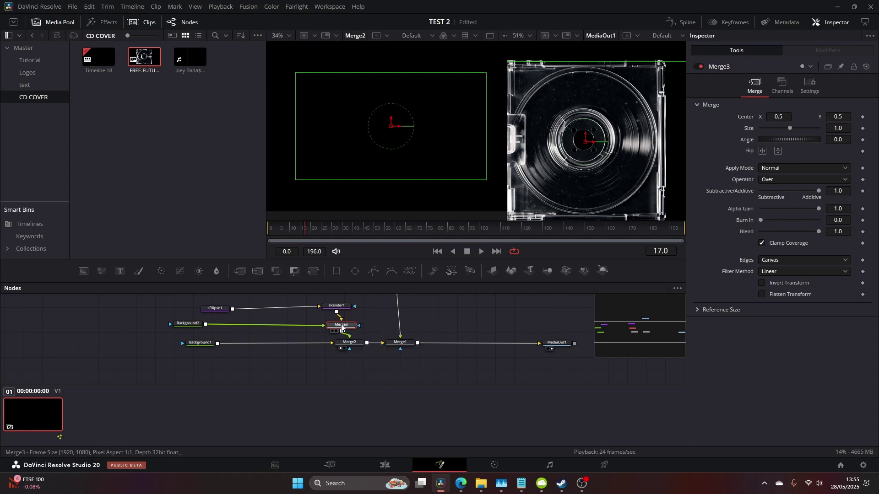
Step: Make Background2 a horizontal gradient with a red left colour
click(193, 323)
click(788, 132)
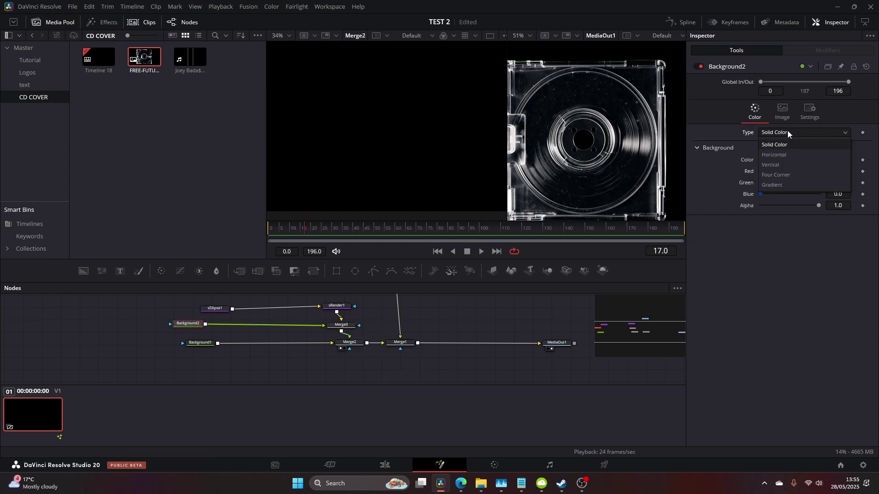
click(786, 173)
click(784, 162)
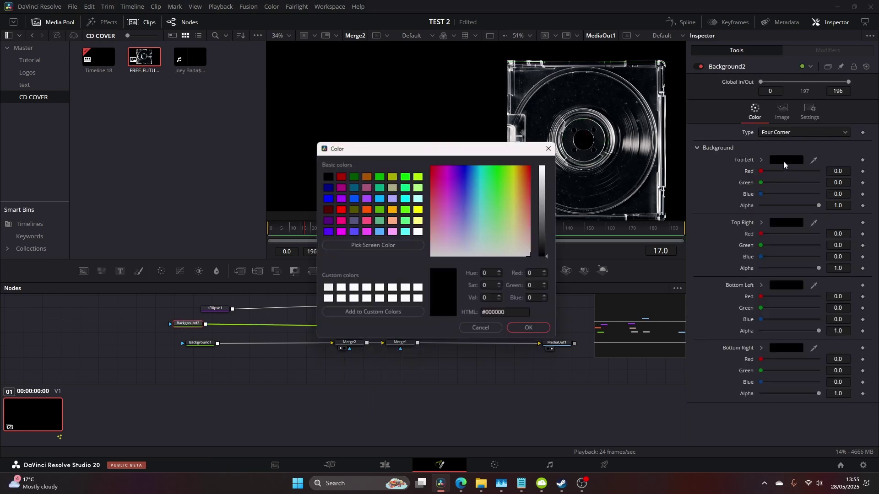
click(500, 329)
click(796, 132)
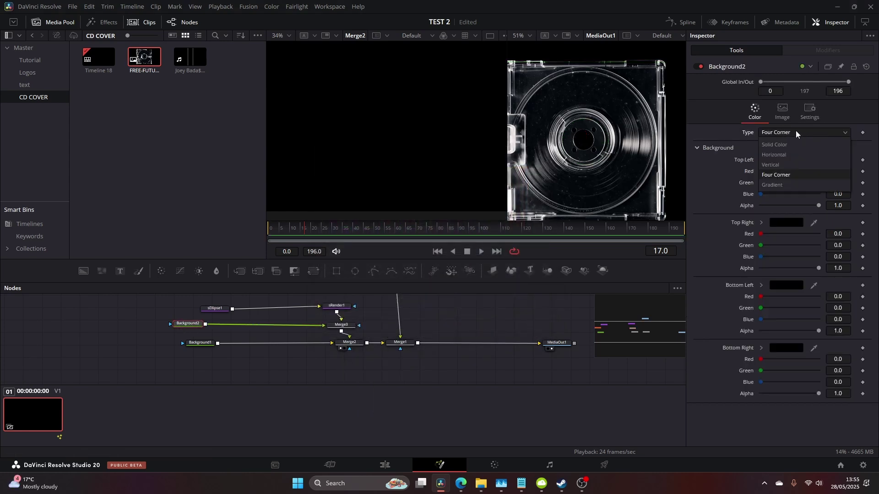
click(789, 154)
click(789, 161)
click(542, 168)
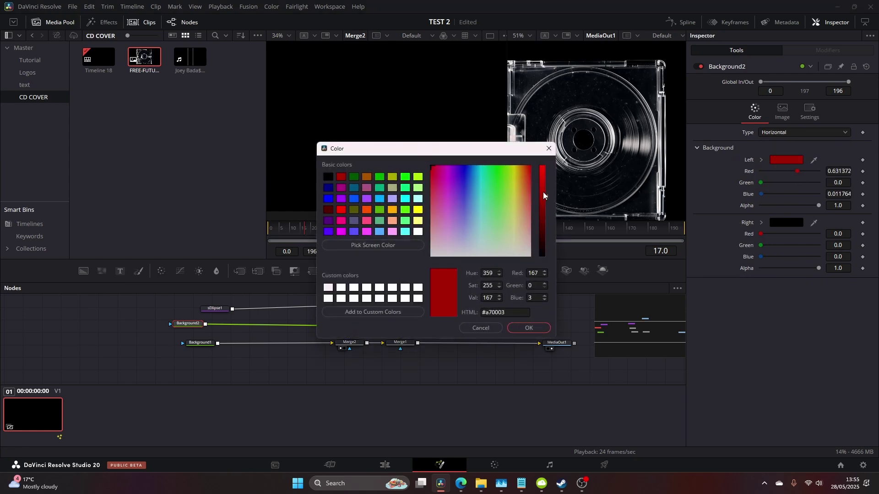
click(529, 328)
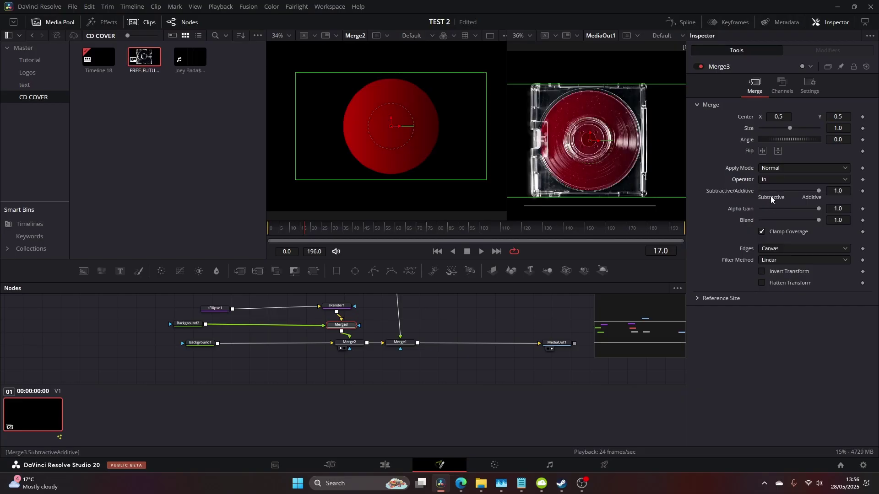
Step: Switch Merge3's operator to Over to compare, then set it back to In
click(770, 183)
click(768, 189)
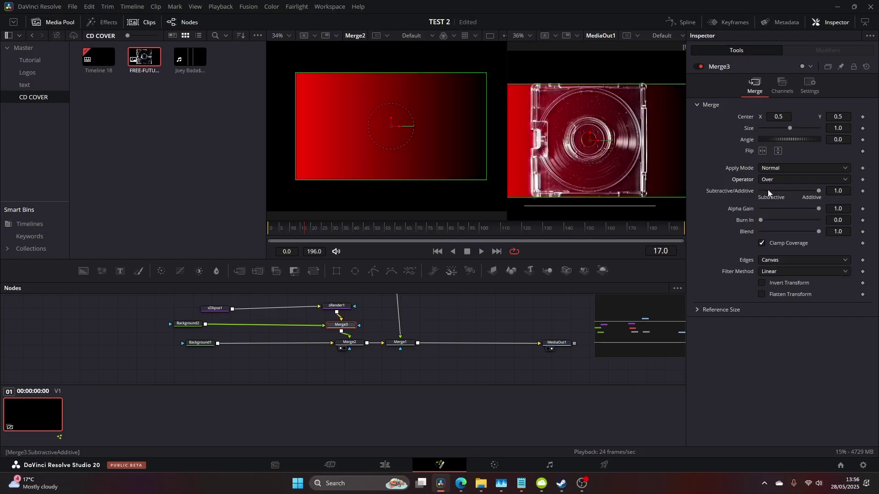
click(766, 183)
click(768, 200)
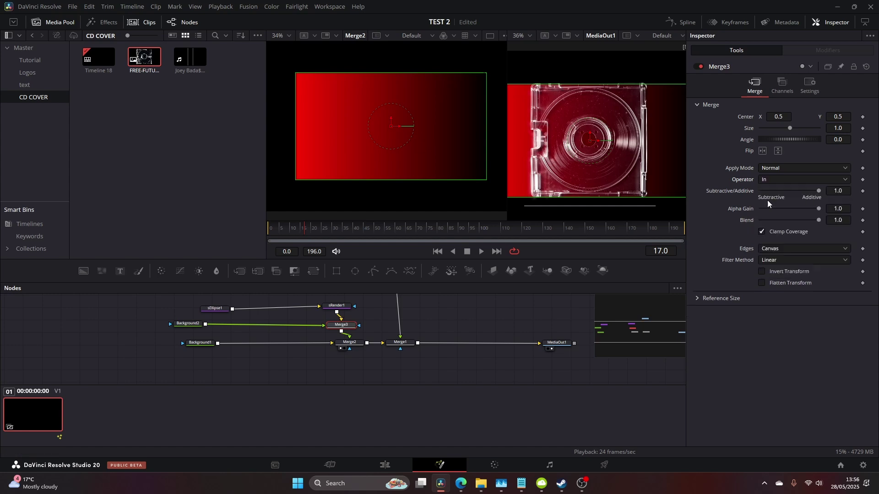
scroll(603, 129, up, 2)
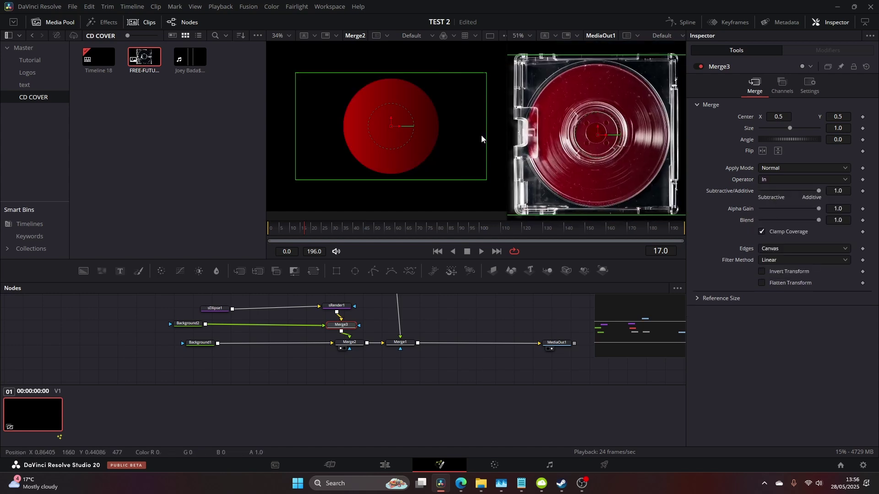
Step: Zoom out the node editor and move the disc nodes up-left and Background1/Merge2 down-left
drag(503, 135, 411, 136)
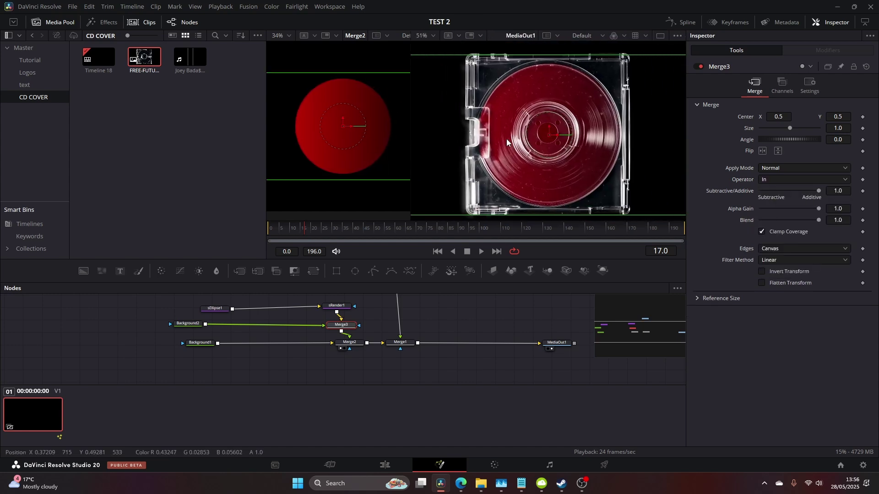
scroll(517, 182, down, 2)
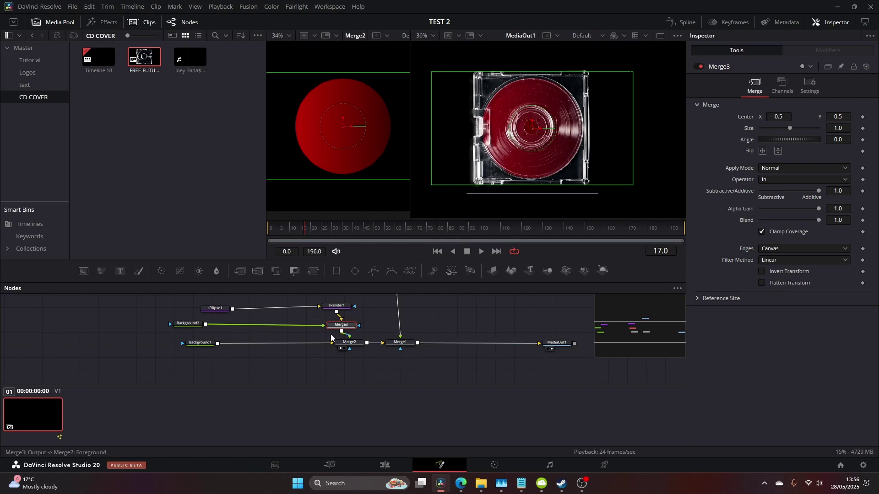
scroll(365, 352, down, 2)
drag(237, 305, 357, 335)
drag(350, 332, 339, 324)
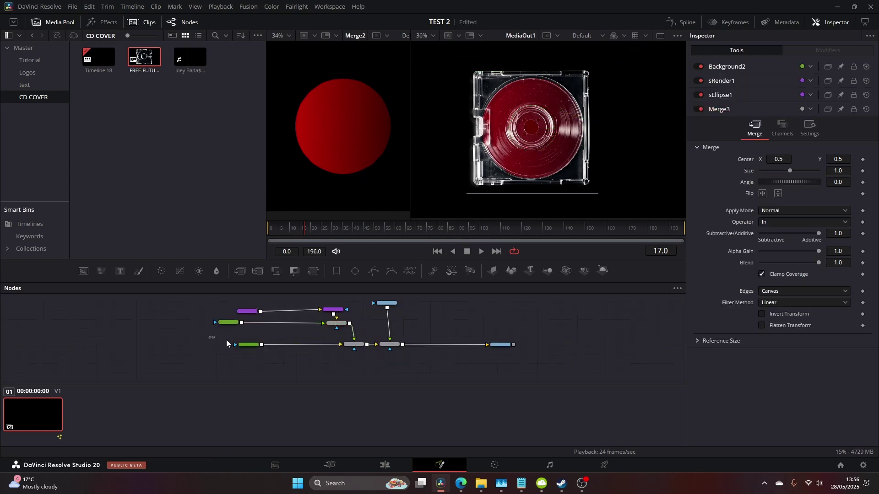
drag(226, 340, 357, 348)
drag(355, 345, 339, 356)
Step: Move MediaIn1 and Merge1 down-right, then add a Transform1 node after MediaIn1
drag(433, 301, 388, 348)
drag(389, 344, 395, 354)
scroll(438, 179, up, 2)
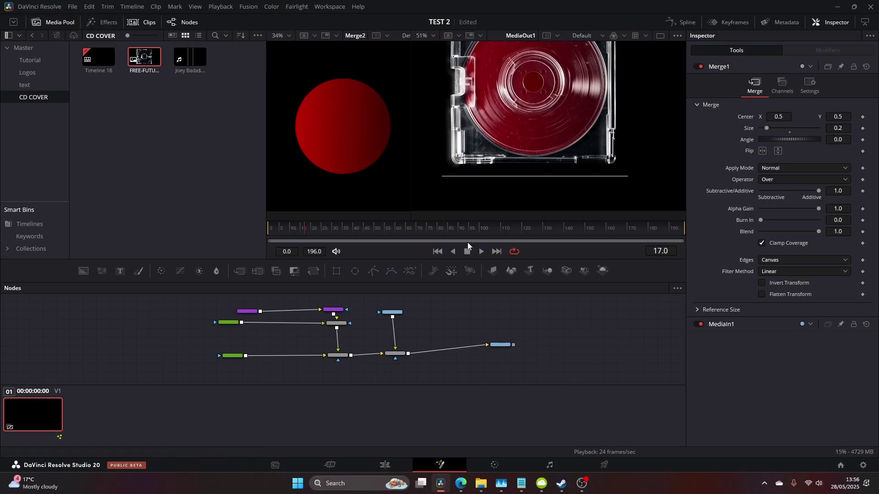
scroll(410, 327, up, 2)
click(384, 313)
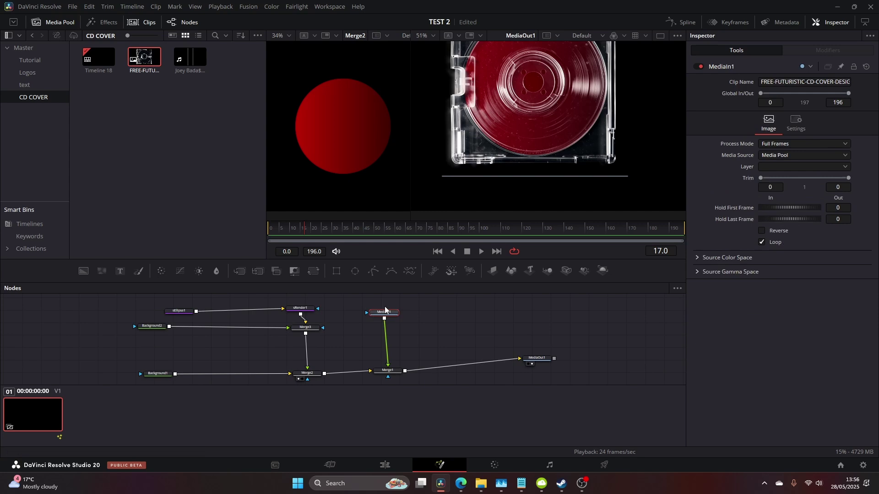
click(321, 273)
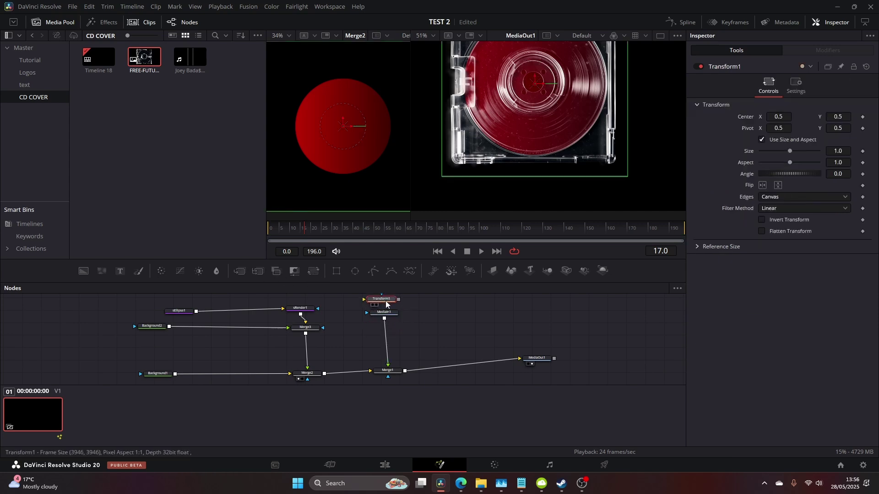
Step: Delete Transform1 and add a Rectangle mask to MediaIn1, about 0.963 wide by 0.952 tall
key(Delete)
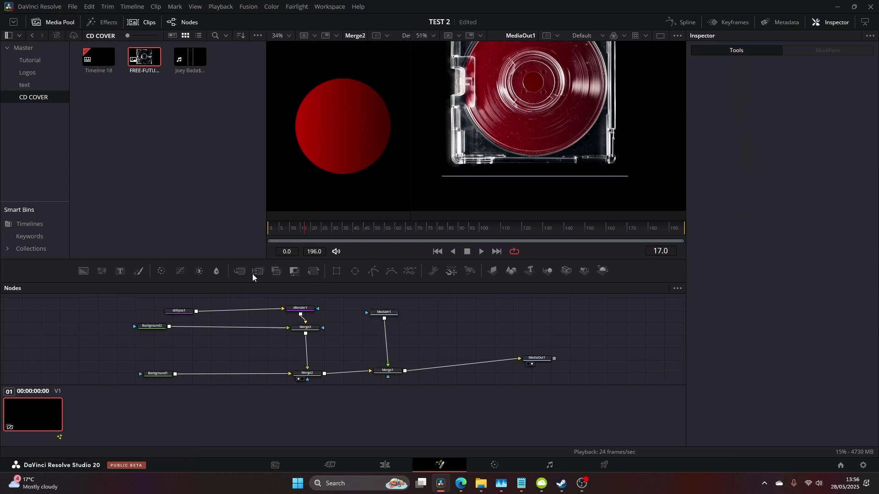
click(337, 271)
drag(384, 328, 382, 300)
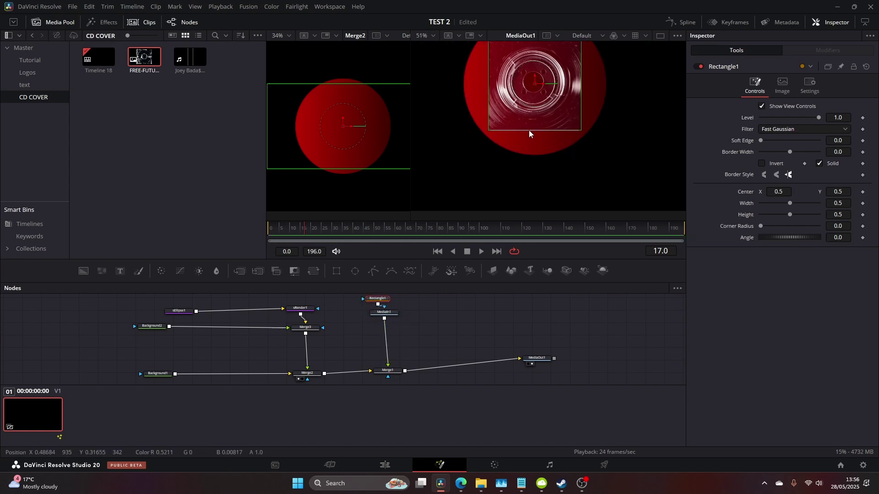
drag(528, 133, 534, 174)
drag(580, 157, 624, 157)
Step: Bring the portrait photo from the Media Pool into the node graph as MediaIn2
scroll(579, 152, down, 2)
scroll(579, 152, down, 1)
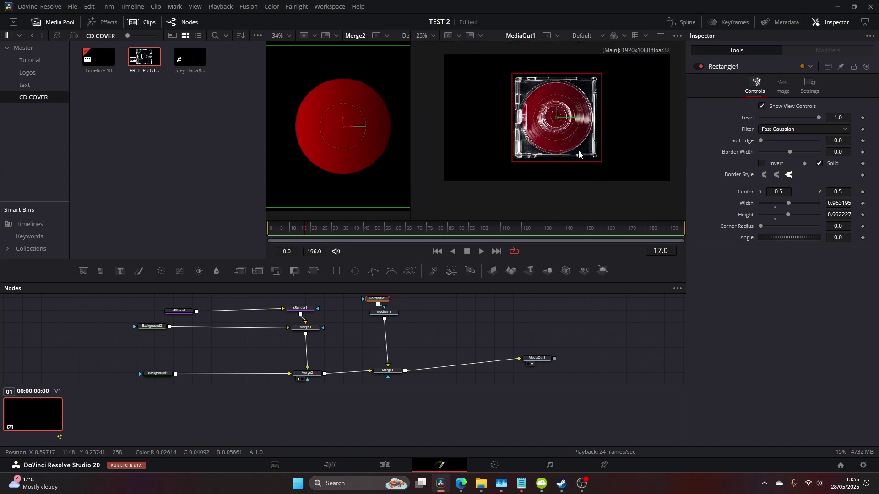
scroll(578, 150, up, 1)
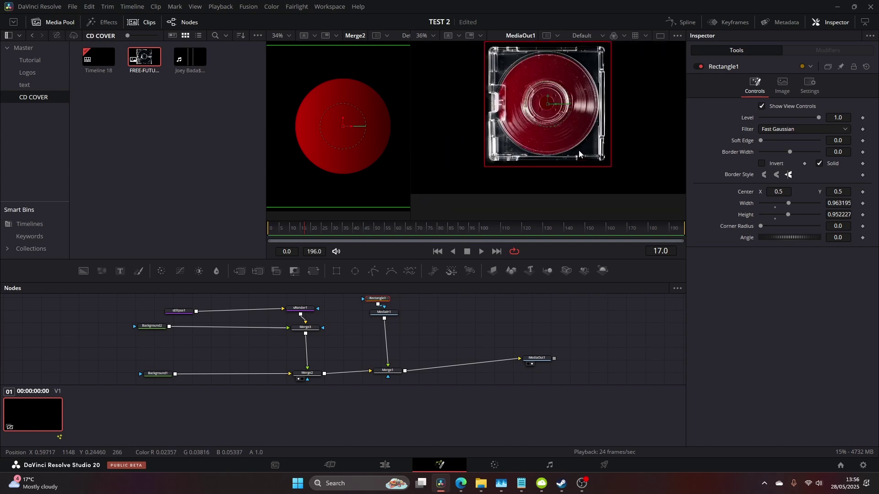
click(540, 368)
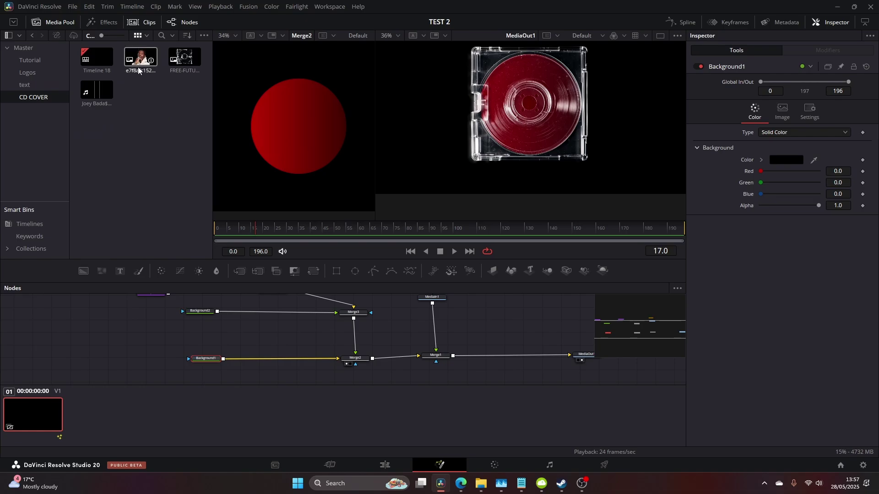
drag(140, 58, 252, 344)
Step: Insert Merge4 between Merge3 and Merge2 with the portrait photo as its foreground
key(1)
scroll(292, 175, up, 2)
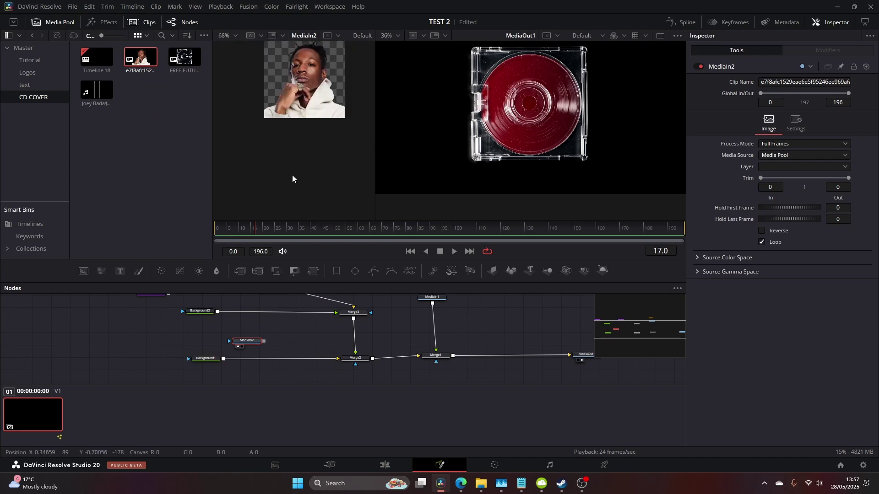
drag(248, 342, 239, 334)
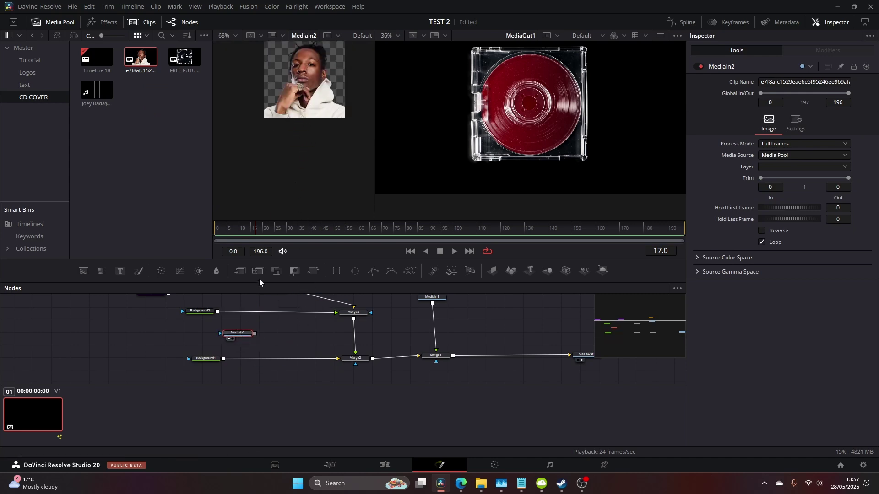
drag(258, 271, 265, 295)
drag(354, 334, 355, 334)
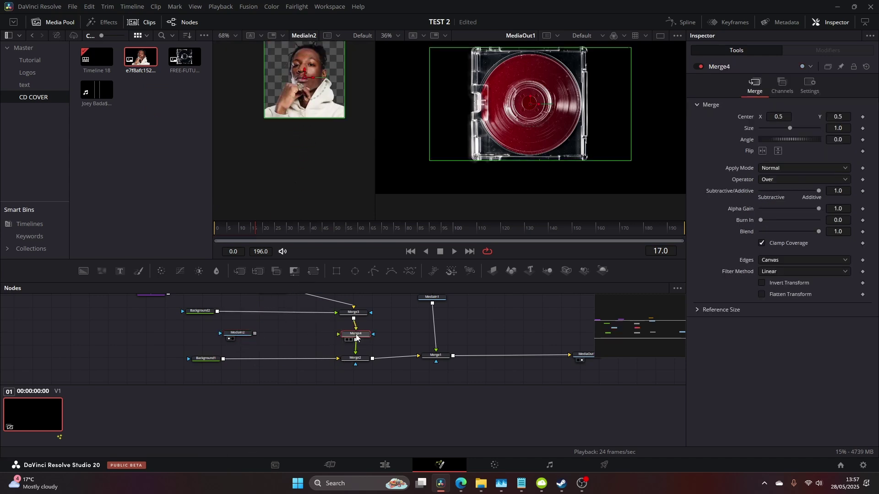
drag(255, 333, 341, 335)
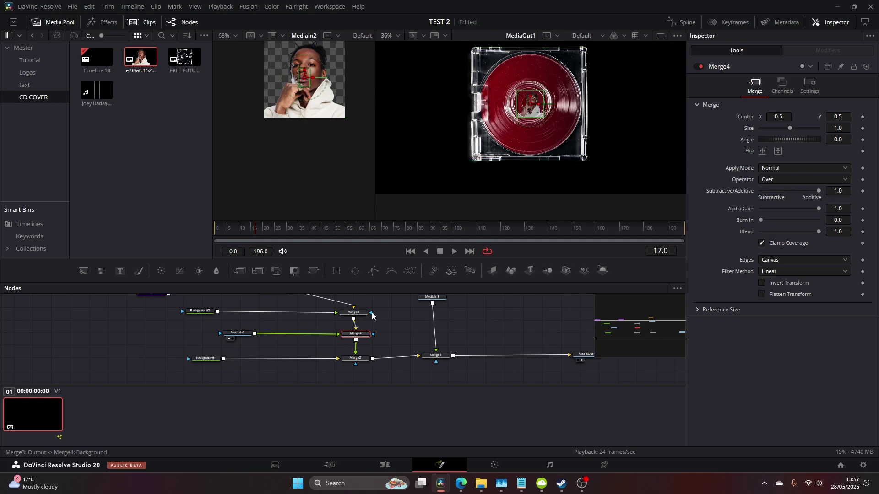
Step: Show Merge4's portrait-in-disc result in the enlarged viewer and move the photo node left
key(ctrl+plus)
key(1)
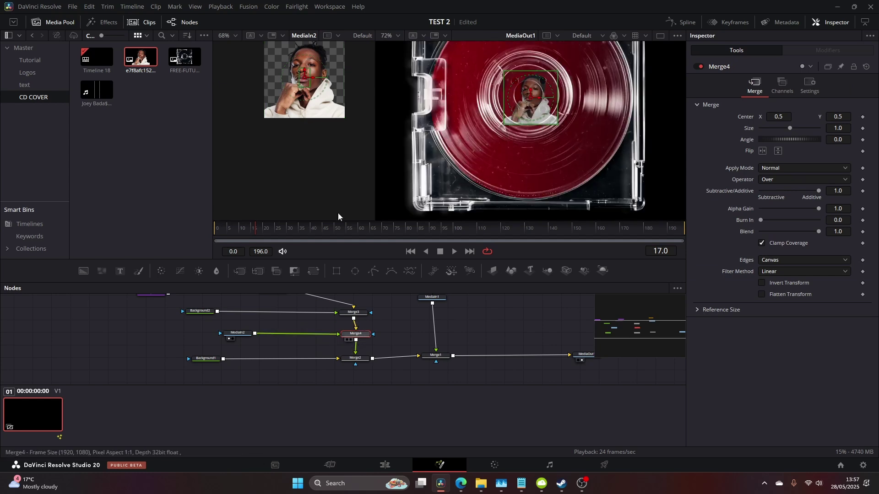
mouse_move(376, 152)
mouse_down()
mouse_move(447, 159)
mouse_move(367, 150)
mouse_up()
scroll(405, 150, down, 3)
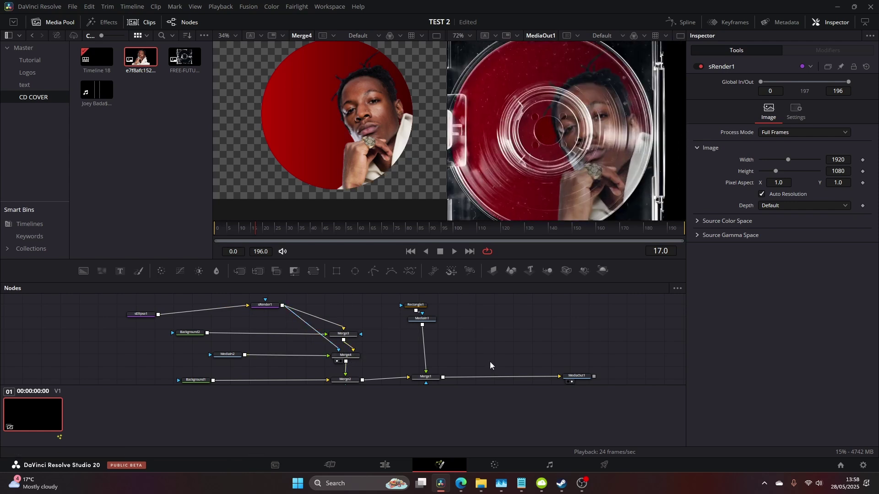
scroll(412, 348, left, 3)
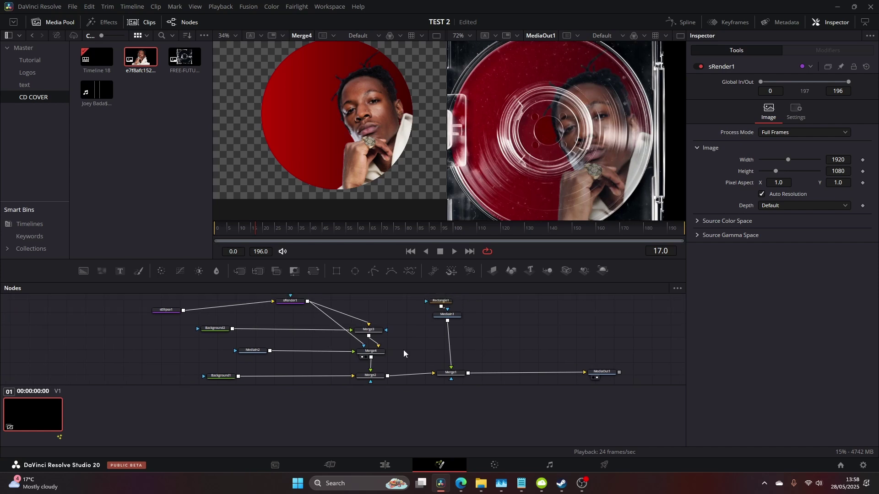
drag(257, 355, 235, 356)
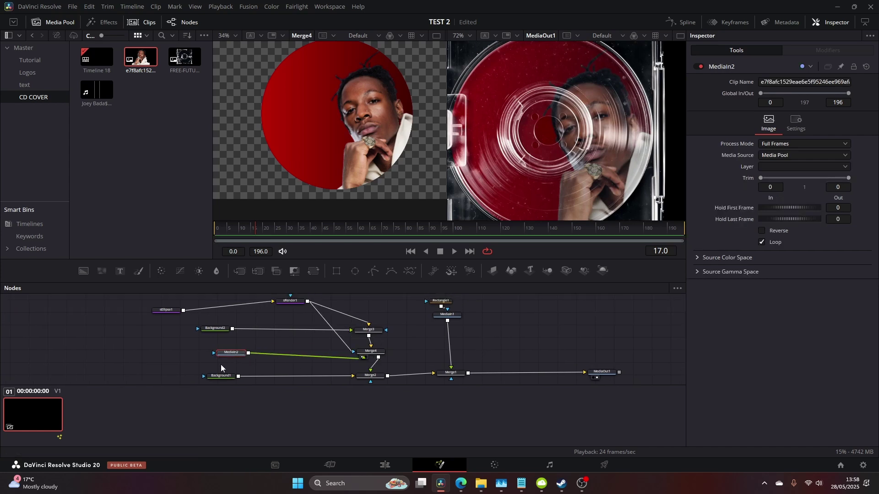
click(224, 380)
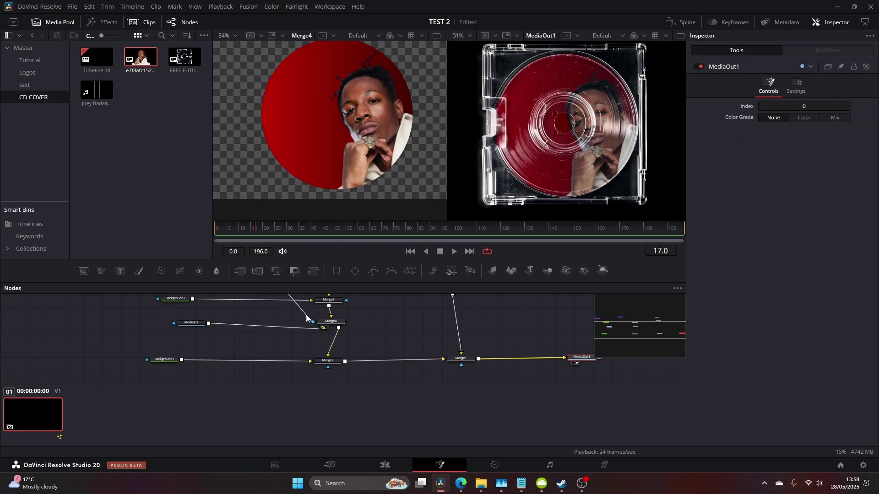
Step: Add a Text1 node and feed it into a new Merge5 on the Merge4–Merge2 link
drag(120, 271, 197, 342)
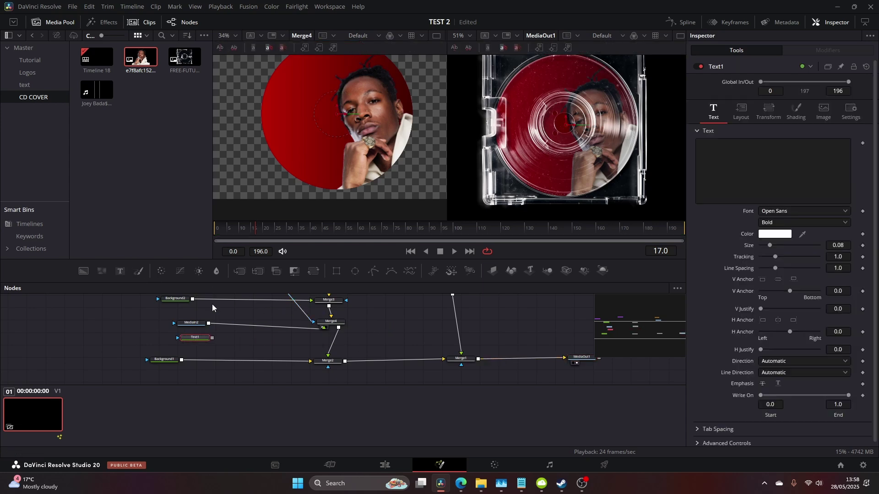
drag(240, 273, 333, 346)
drag(212, 337, 331, 345)
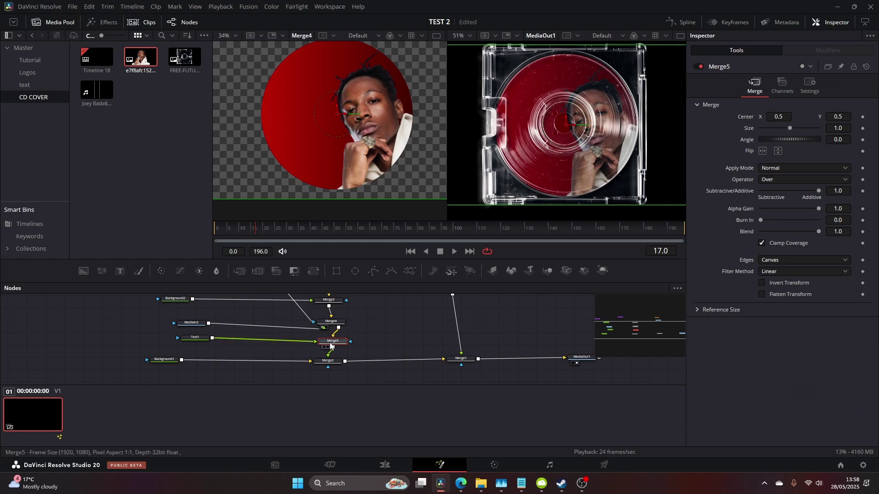
Step: Type the artist's name into Text1's text box
click(195, 338)
click(783, 142)
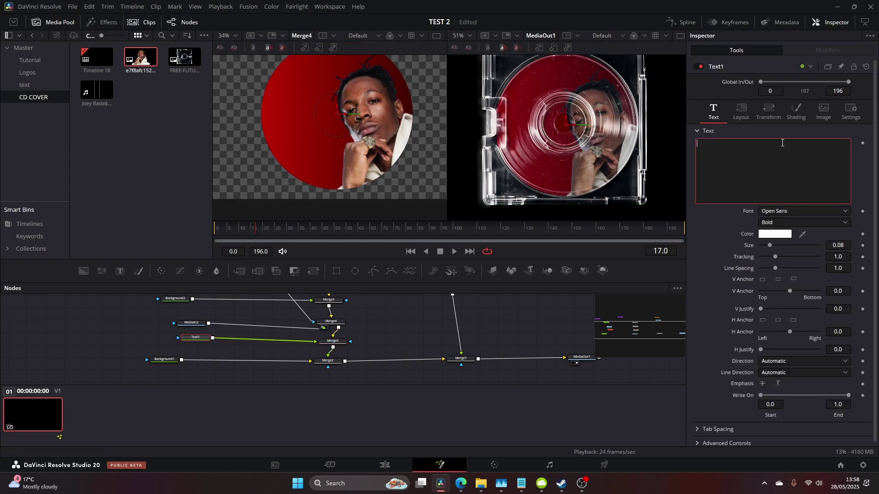
text(JOEY BADD)
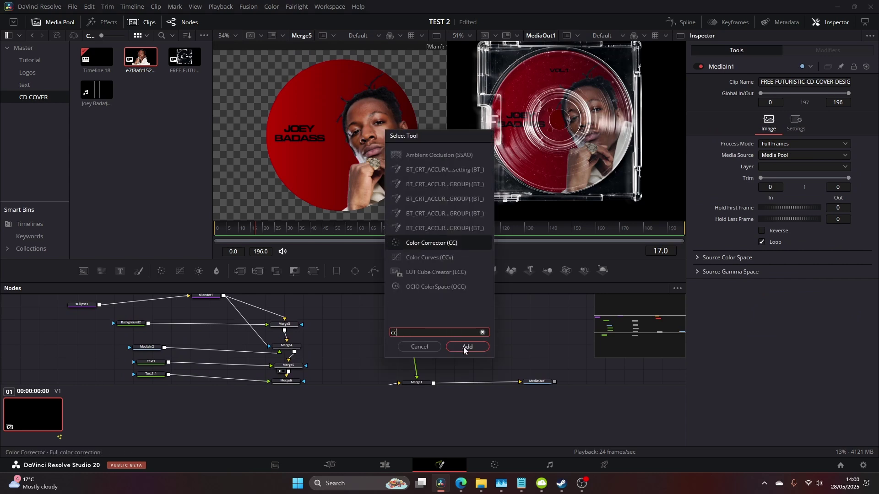
Step: Tint the CD case green with a Color Corrector and lower Background1's alpha to 0.016
click(463, 347)
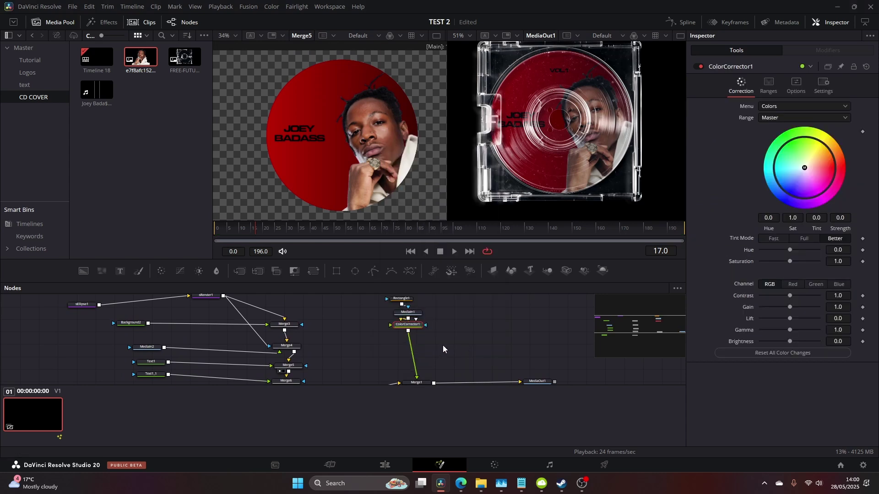
drag(802, 174, 781, 160)
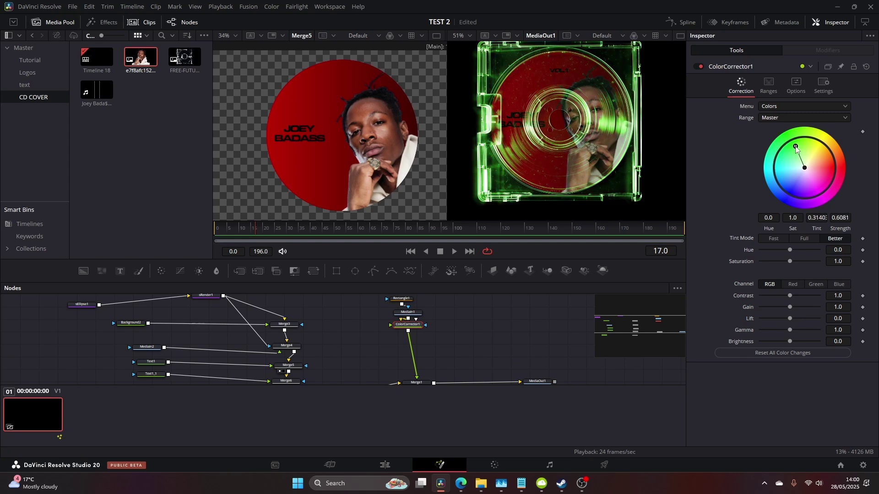
scroll(637, 129, down, 2)
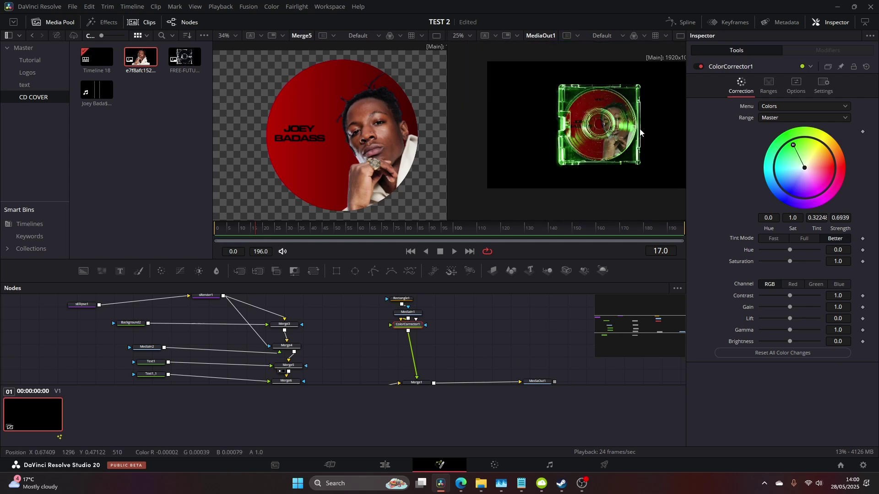
scroll(459, 341, down, 2)
click(122, 370)
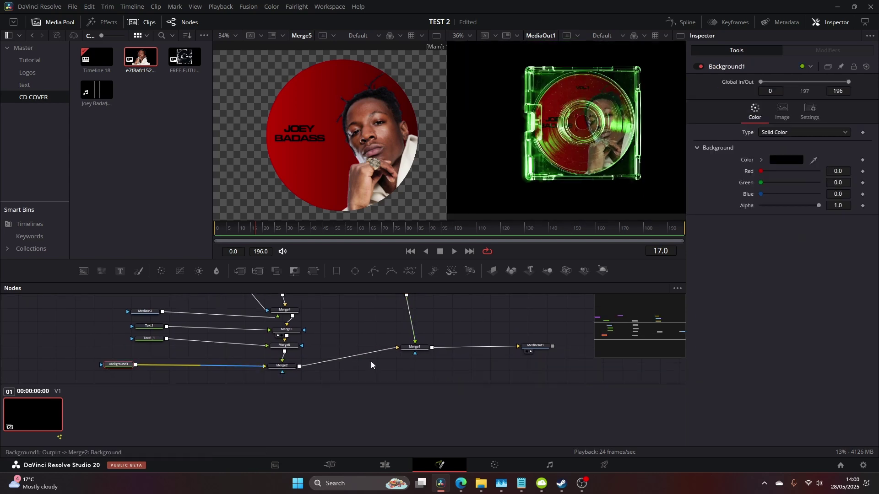
drag(818, 208, 758, 212)
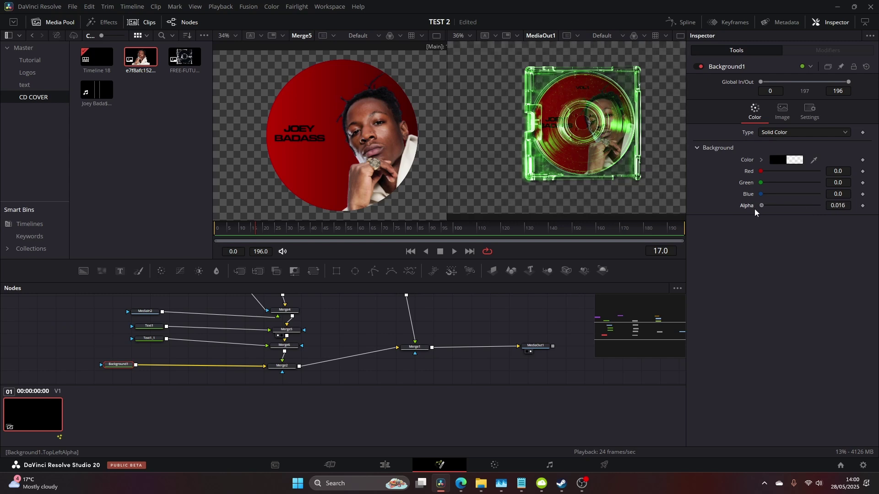
click(387, 465)
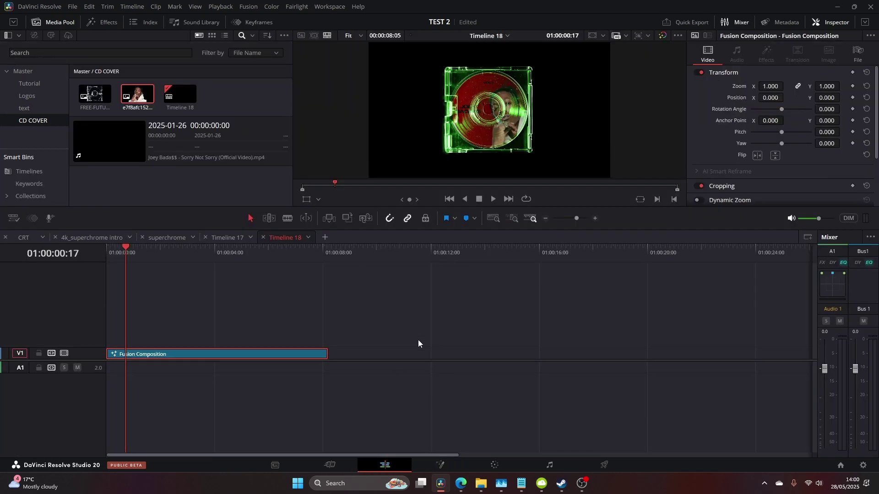
Step: Preview the composition full screen, then move it up to track V2
key(ctrl+f)
key(Escape)
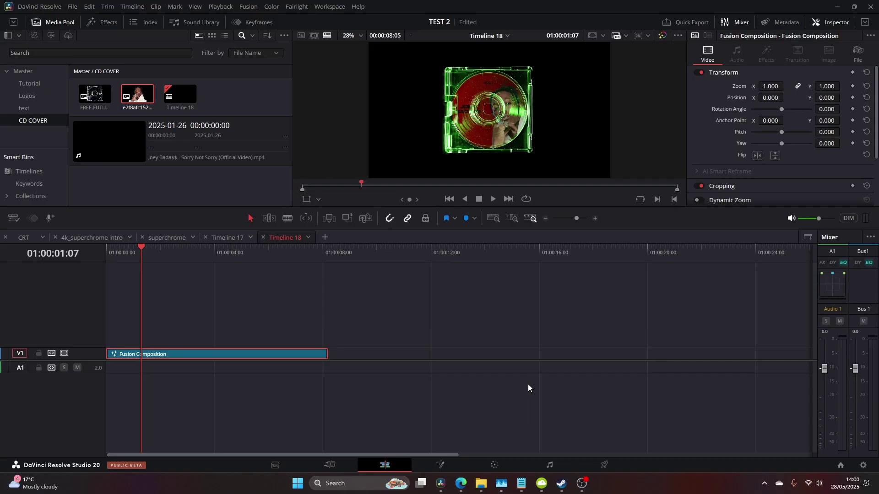
drag(230, 356, 231, 345)
Step: Place the music-video clip on V1 at the timeline start and delete the footage extending past the composition
double_click(145, 151)
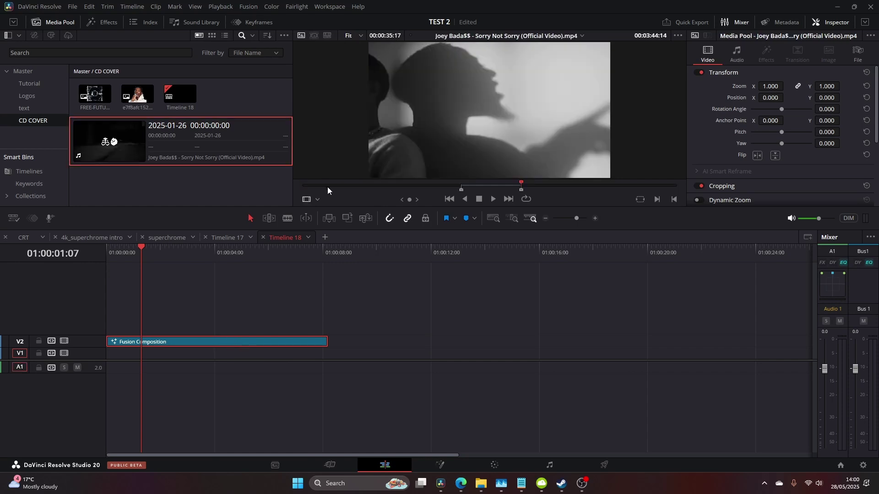
drag(358, 185, 501, 188)
mouse_move(481, 169)
drag(484, 257, 111, 363)
drag(328, 356, 372, 356)
drag(425, 336, 361, 353)
key(Delete)
Step: Play the edited timeline full screen to check the result
drag(142, 252, 160, 258)
key(p)
key(space)
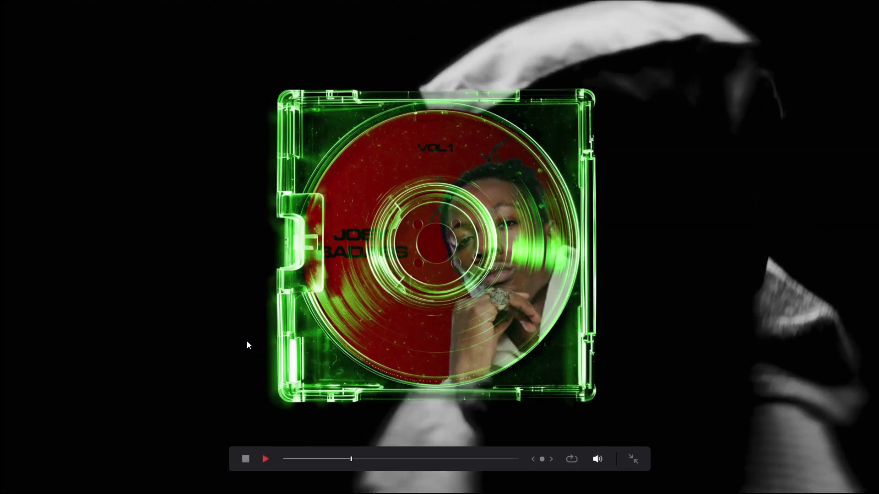
key(p)
drag(154, 253, 137, 255)
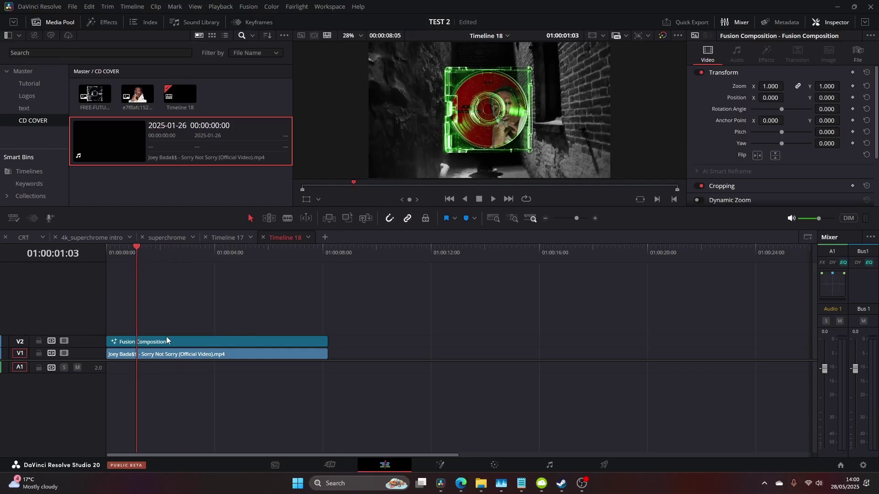
click(440, 465)
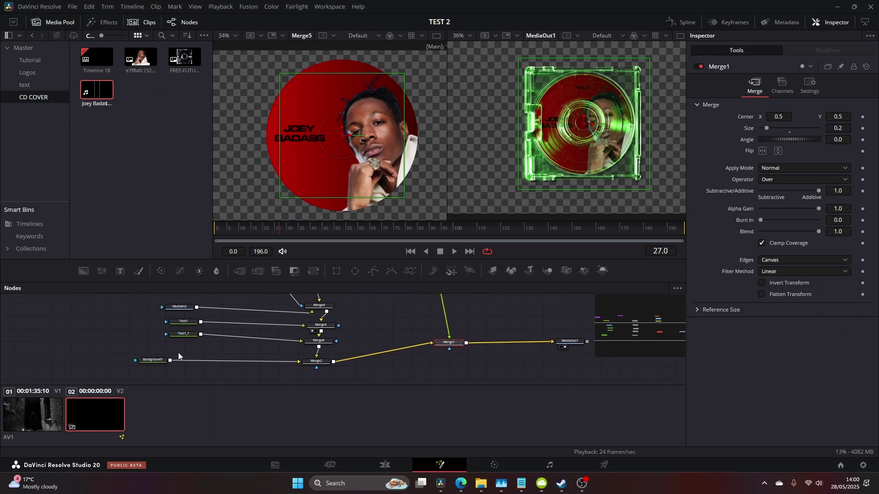
Step: Insert Transform1 after Merge2 and keyframe its Angle from 0 to 360 at frame 98
click(317, 361)
key(shift+space)
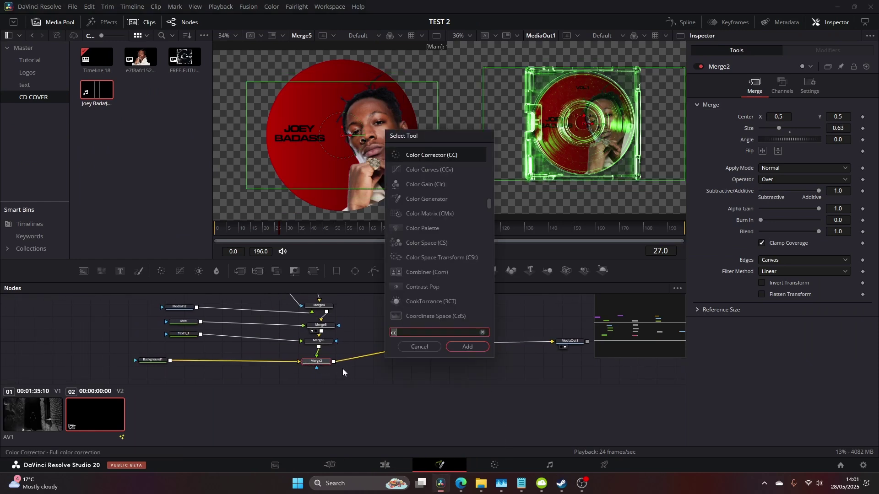
text(Transform)
click(474, 346)
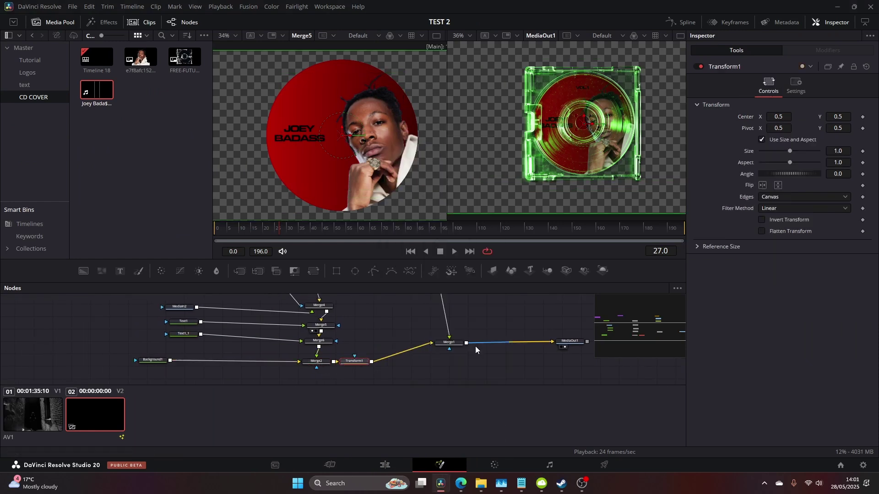
drag(795, 173, 736, 163)
key(ctrl+z)
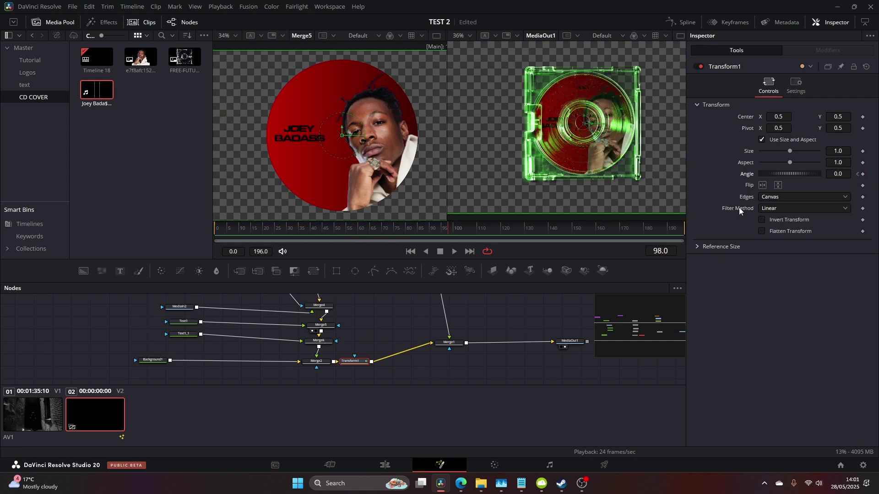
drag(784, 173, 848, 166)
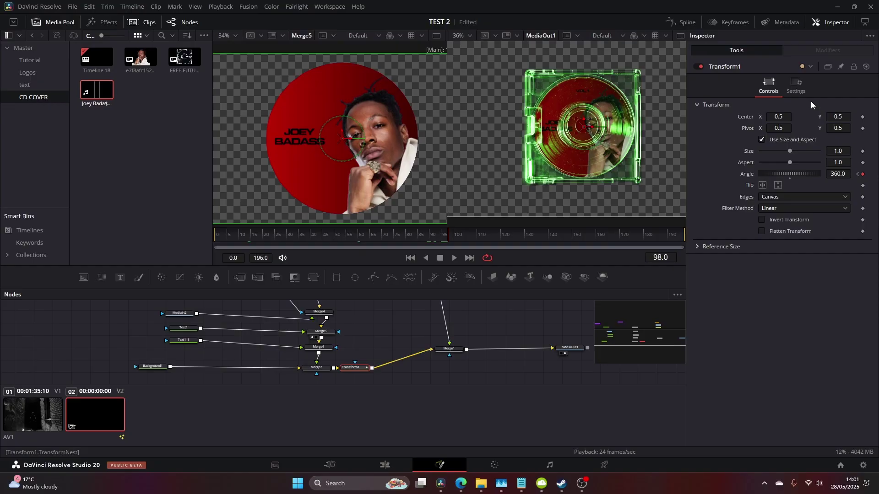
click(684, 23)
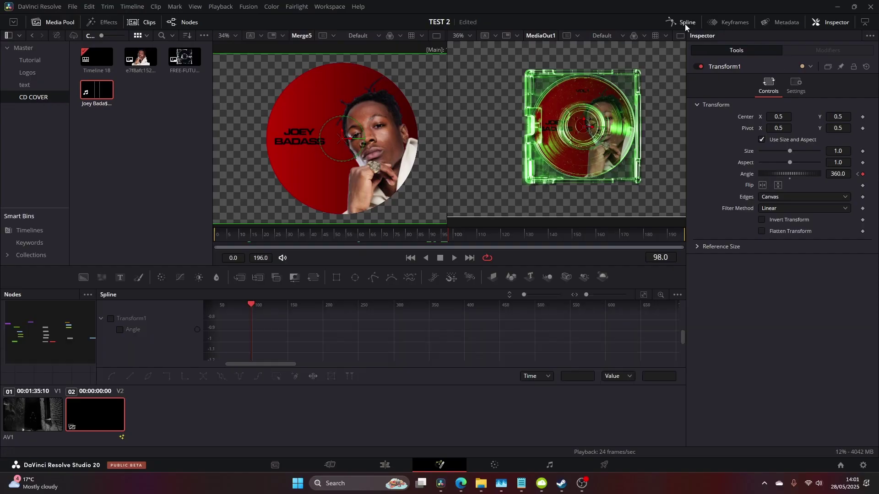
Step: Show the Angle curve in the Spline editor, select its keyframes, loop them and play back
click(120, 329)
drag(334, 267, 344, 175)
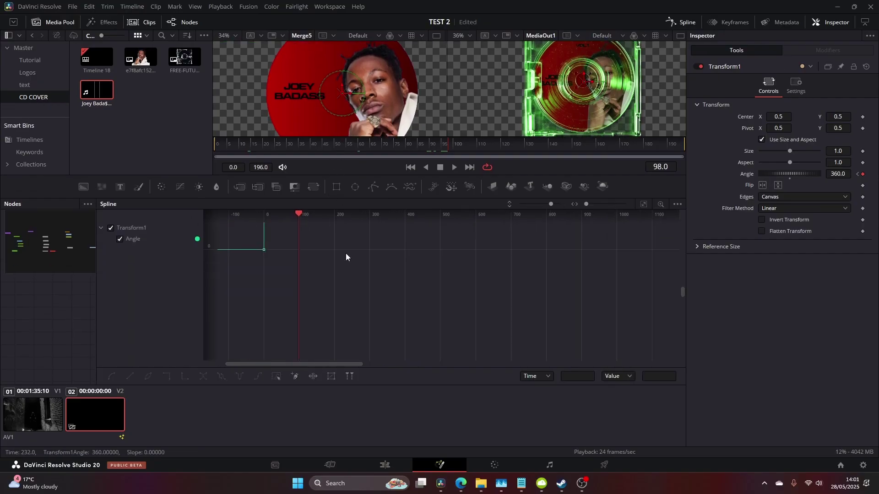
scroll(346, 254, down, 5)
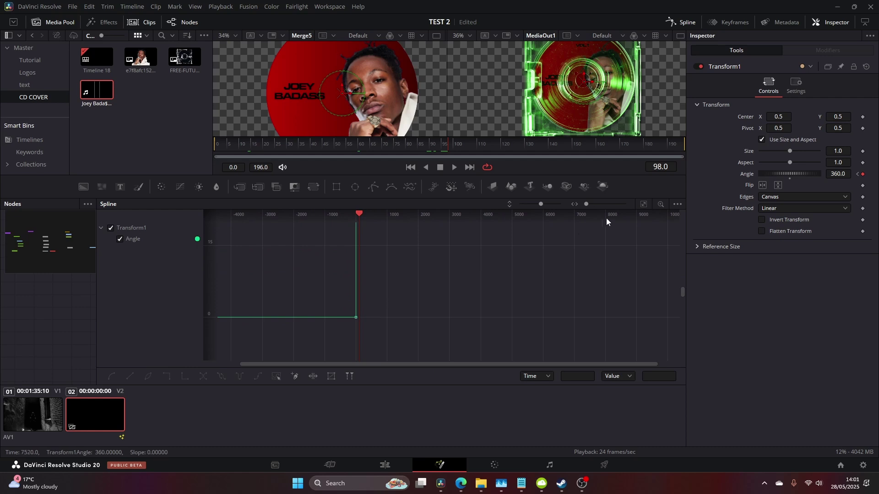
click(648, 205)
scroll(546, 260, down, 3)
drag(469, 233, 584, 302)
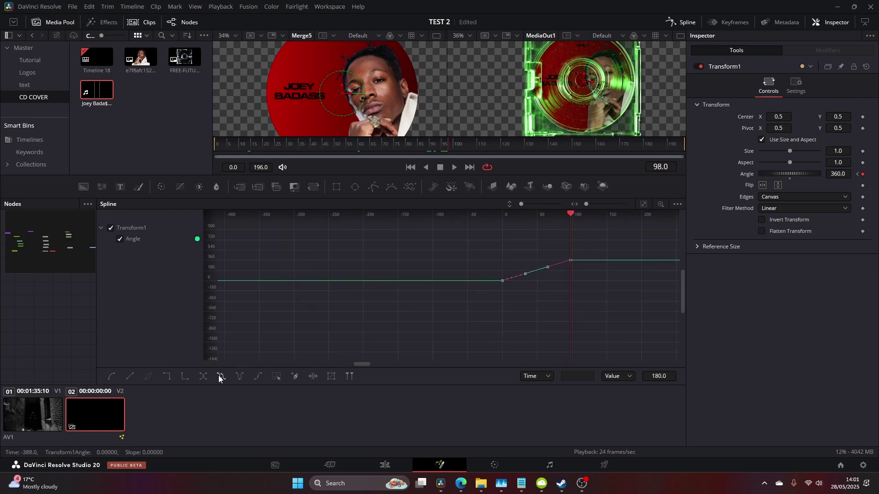
key(space)
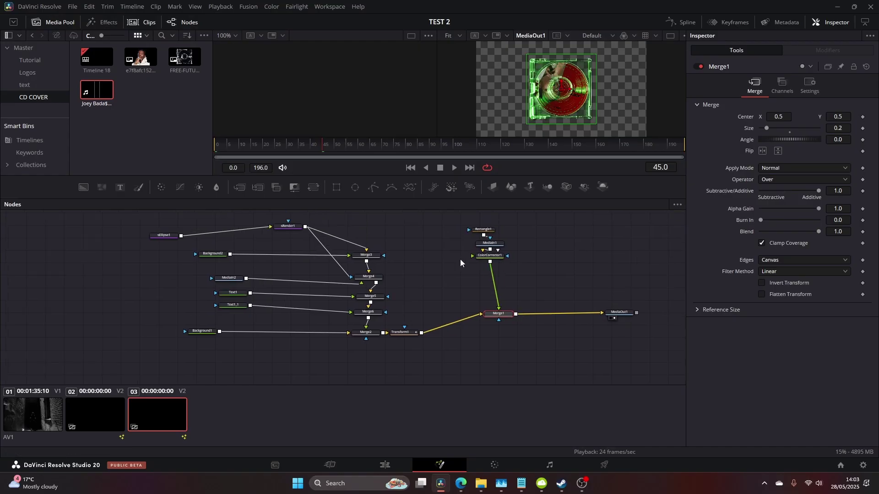
scroll(402, 246, up, 3)
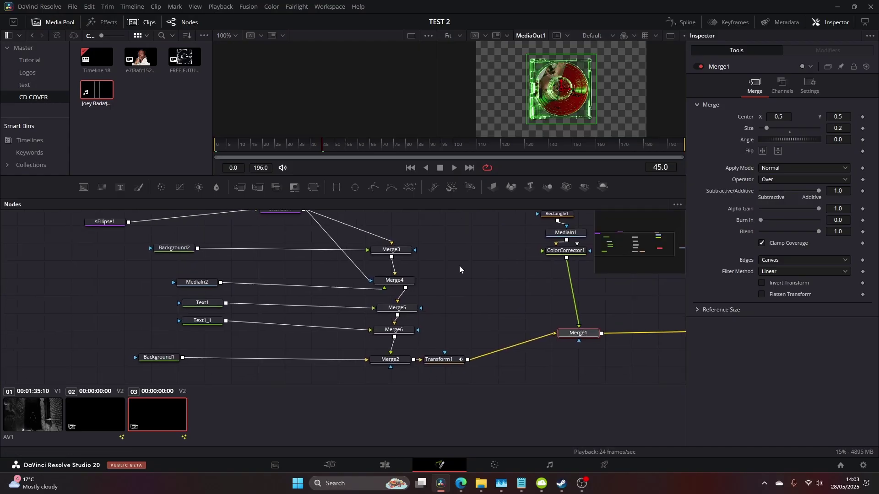
Step: Drop the music-video clip onto MediaIn2 and play the composite
click(211, 282)
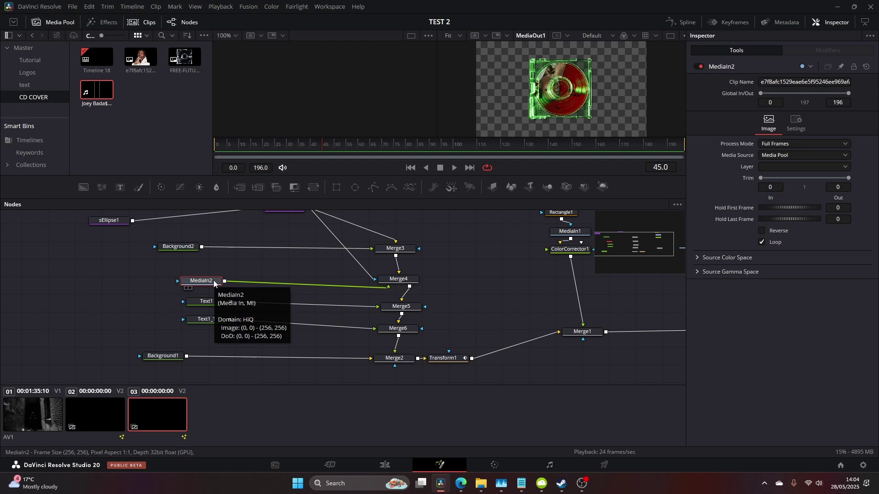
drag(110, 95, 645, 129)
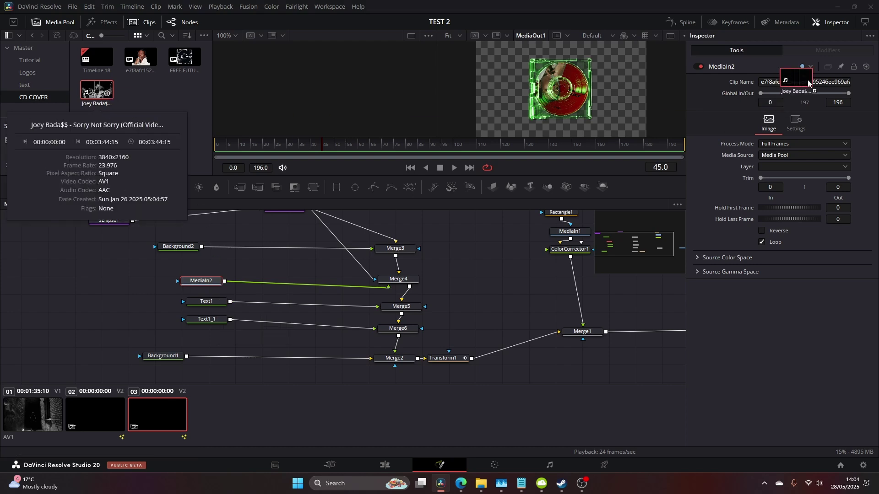
scroll(577, 107, up, 2)
key(space)
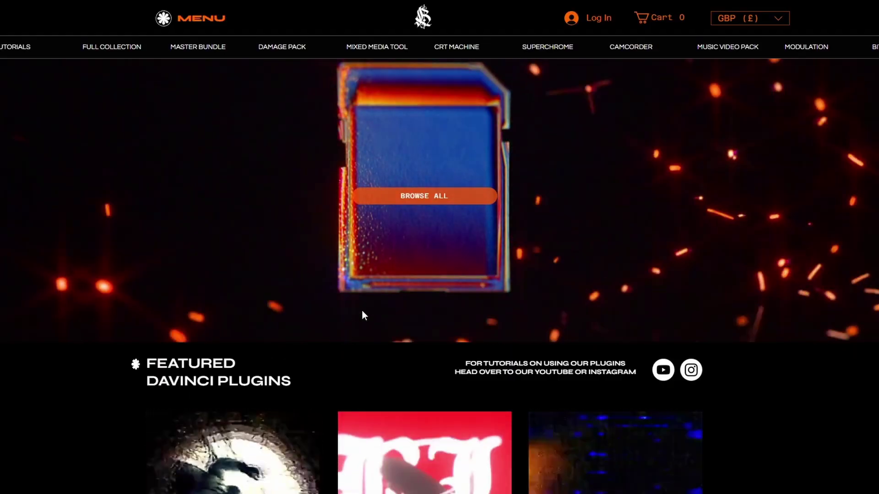
Step: Open the SUPERCHROME page and scroll through the £29 pack's Superchrome and Circa 90 tools
click(537, 58)
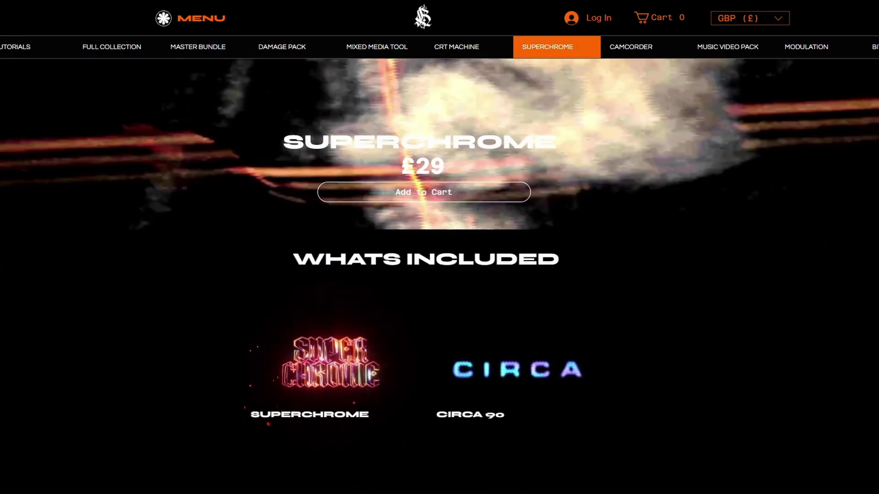
scroll(439, 275, down, 6)
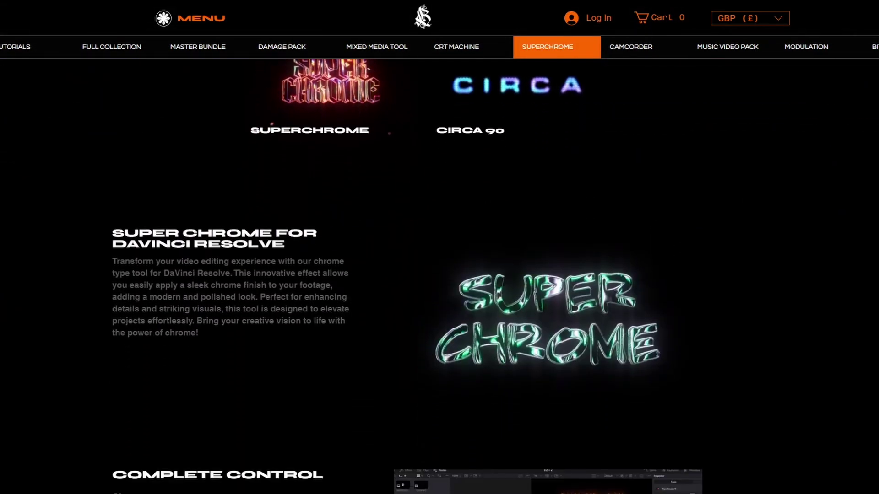
scroll(439, 275, down, 9)
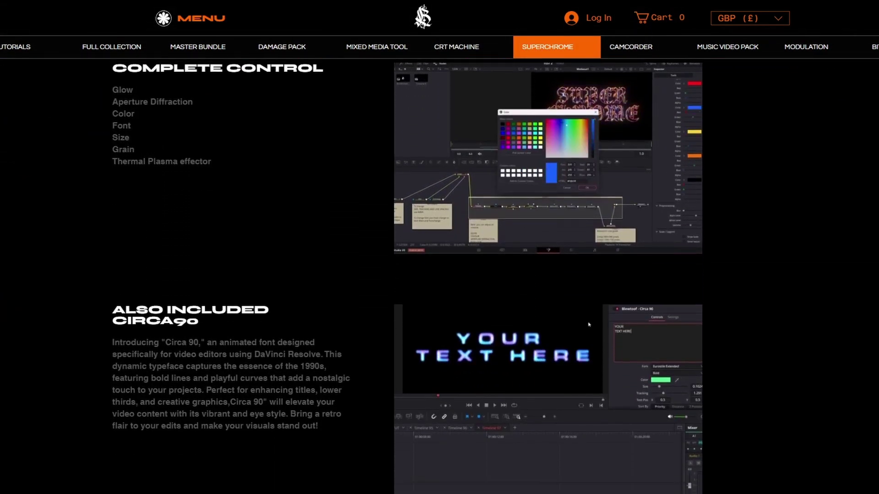